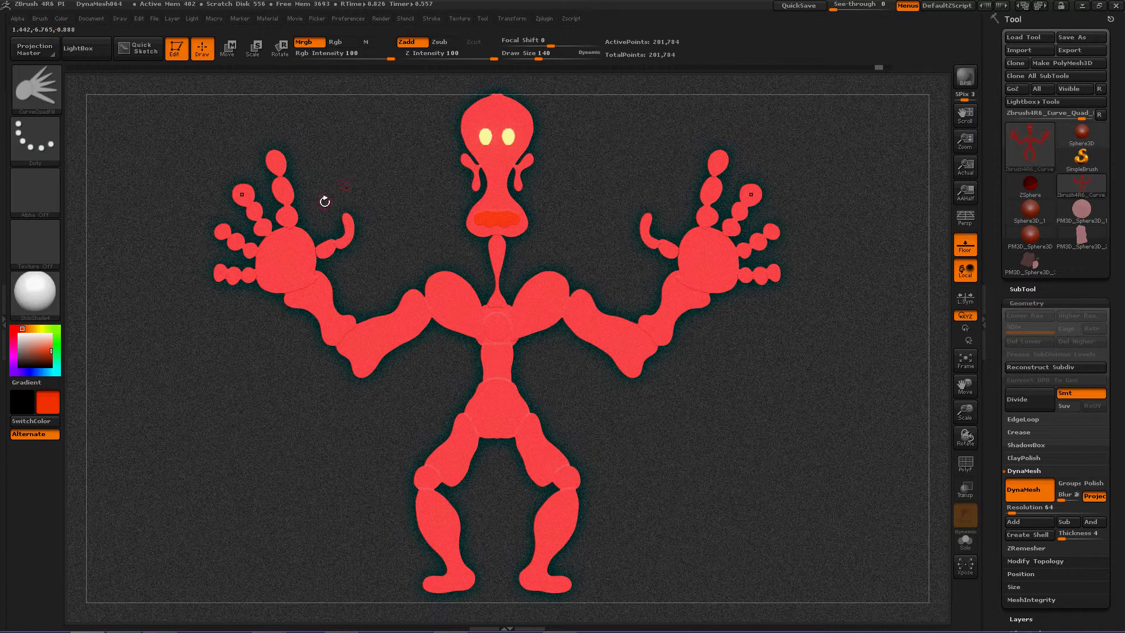
Select the CurveQuadFill brush and convert a Sphere3D primitive into a PolyMesh3D.
key(b)
key(c)
key(q)
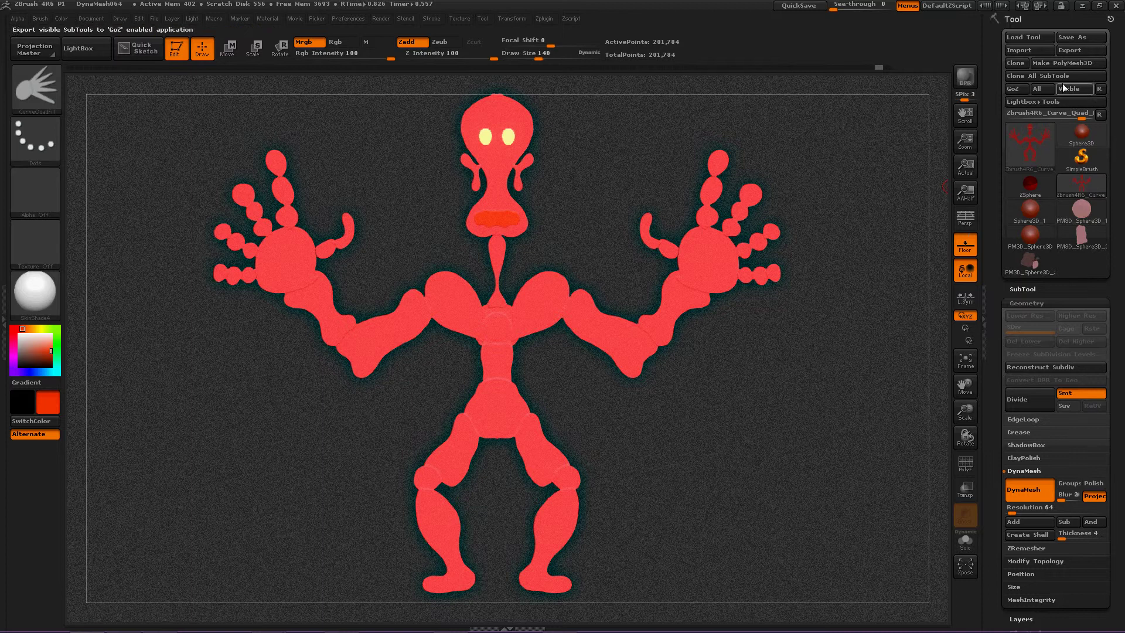
click(1085, 140)
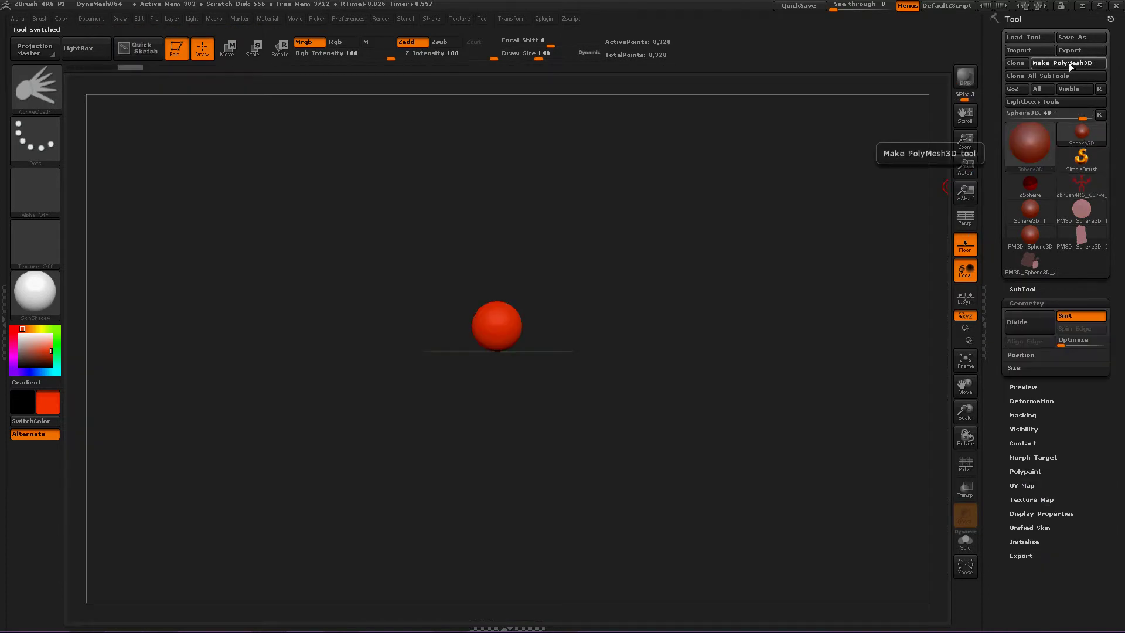
click(1072, 62)
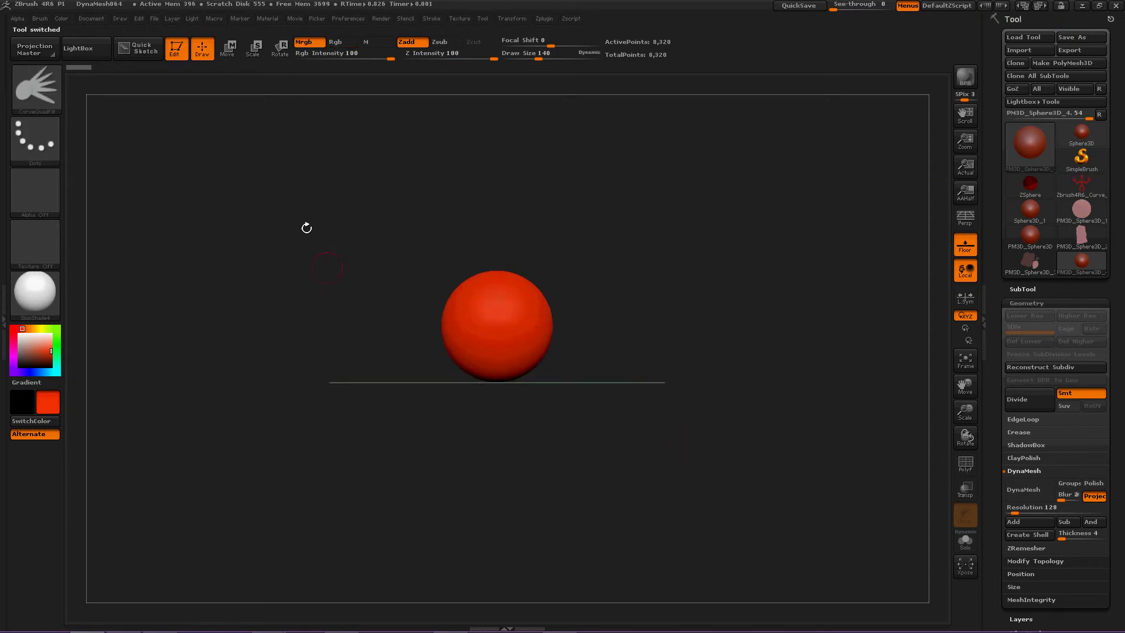
Flatten the sphere into a thin disc with the transpose Move tool and enable DynaMesh at resolution 128 while facing its flat side.
click(228, 58)
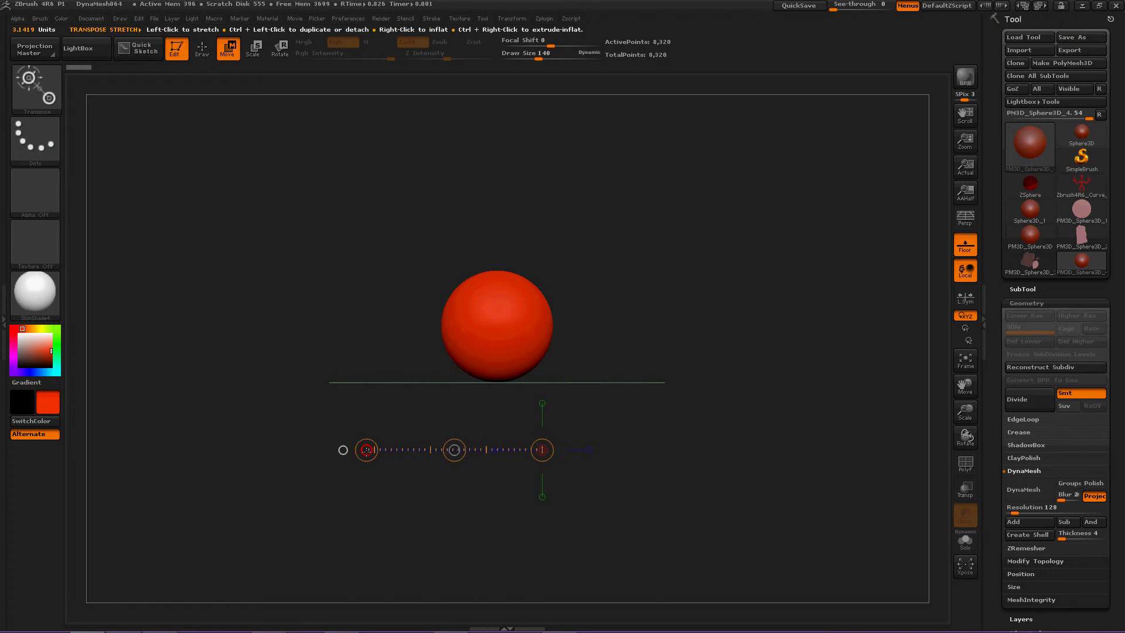
drag(366, 450, 537, 460)
shift+drag(434, 311, 585, 224)
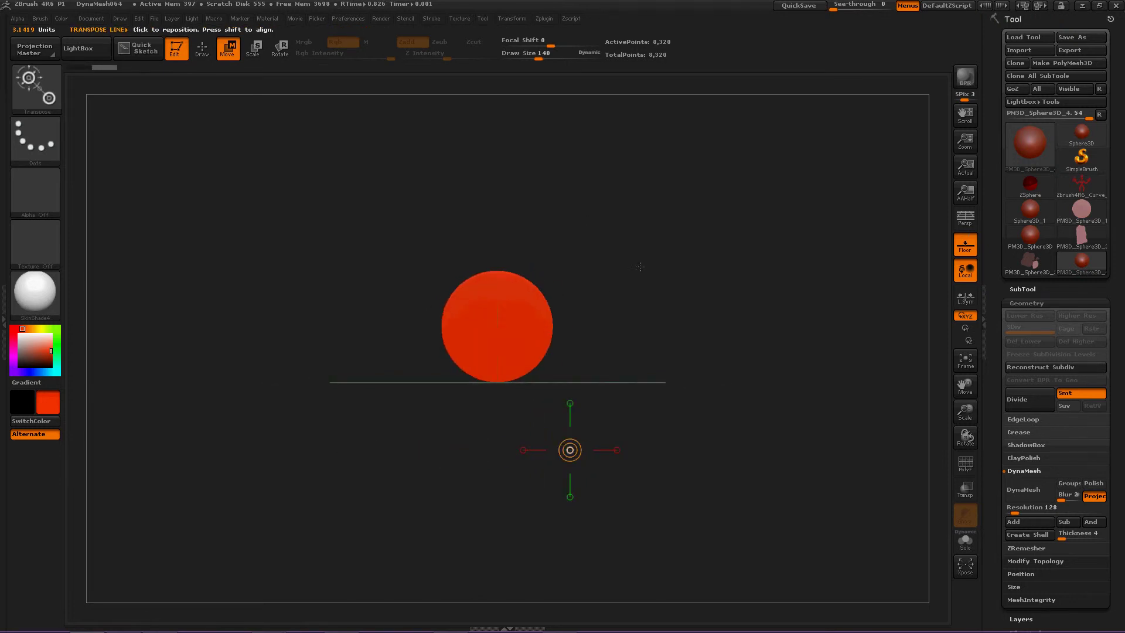
alt+right_drag(587, 262, 618, 262)
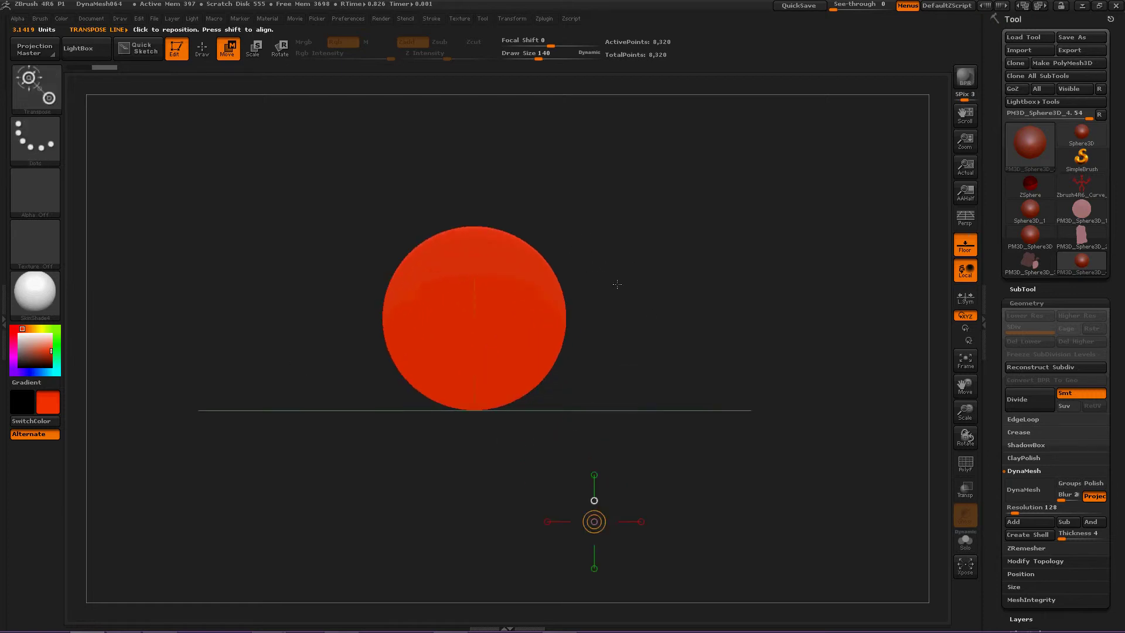
alt+drag(651, 313, 617, 361)
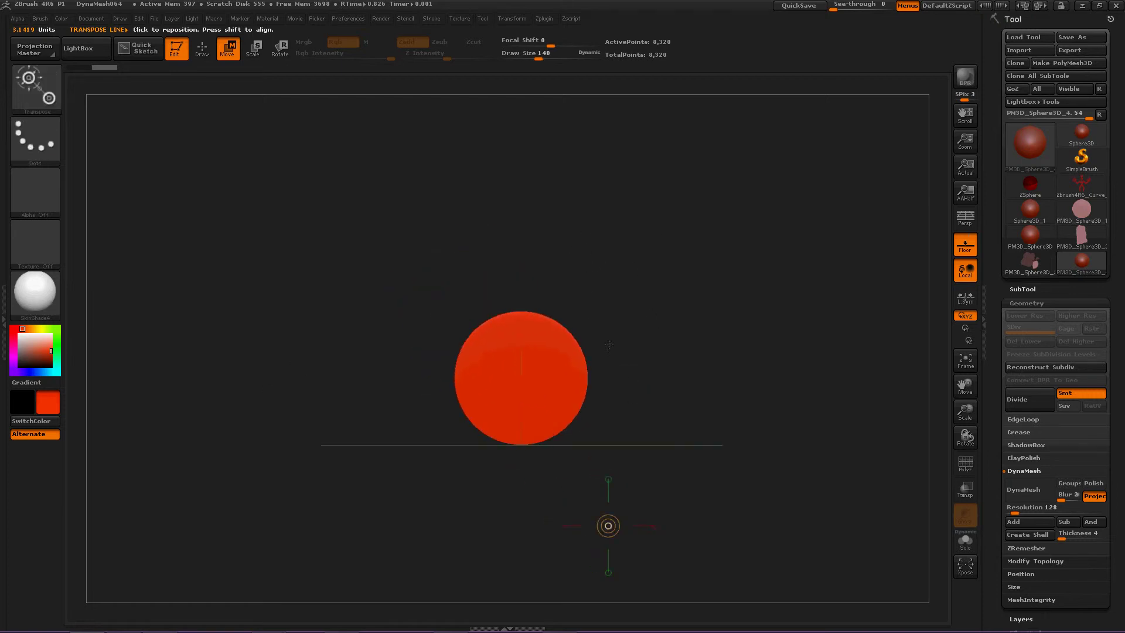
click(203, 53)
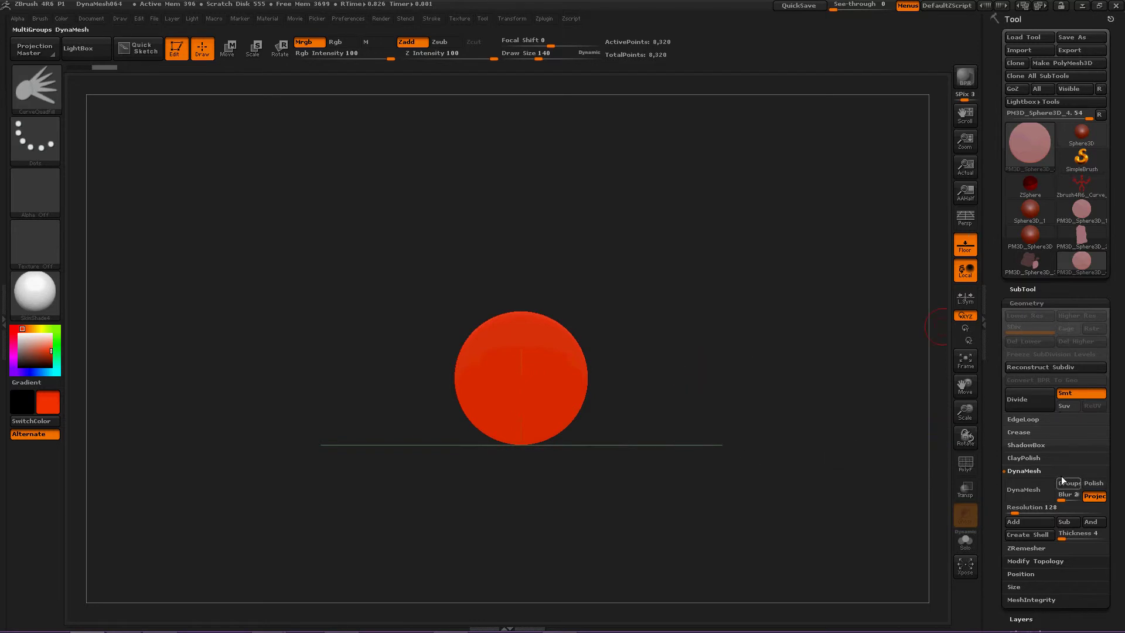
click(1027, 491)
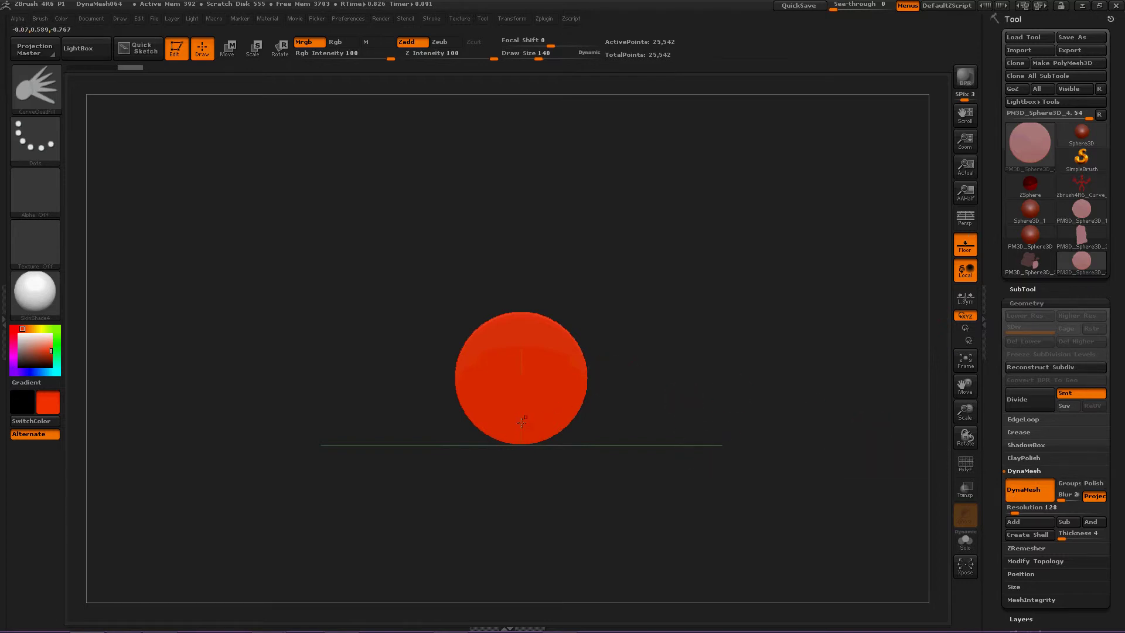
Fill a tall wavy closed shape over the disc's right half with CurveQuadFill, clear the mask and remesh the DynaMesh.
drag(522, 414, 516, 497)
drag(598, 519, 669, 453)
drag(661, 239, 586, 229)
drag(505, 276, 507, 345)
drag(524, 417, 520, 410)
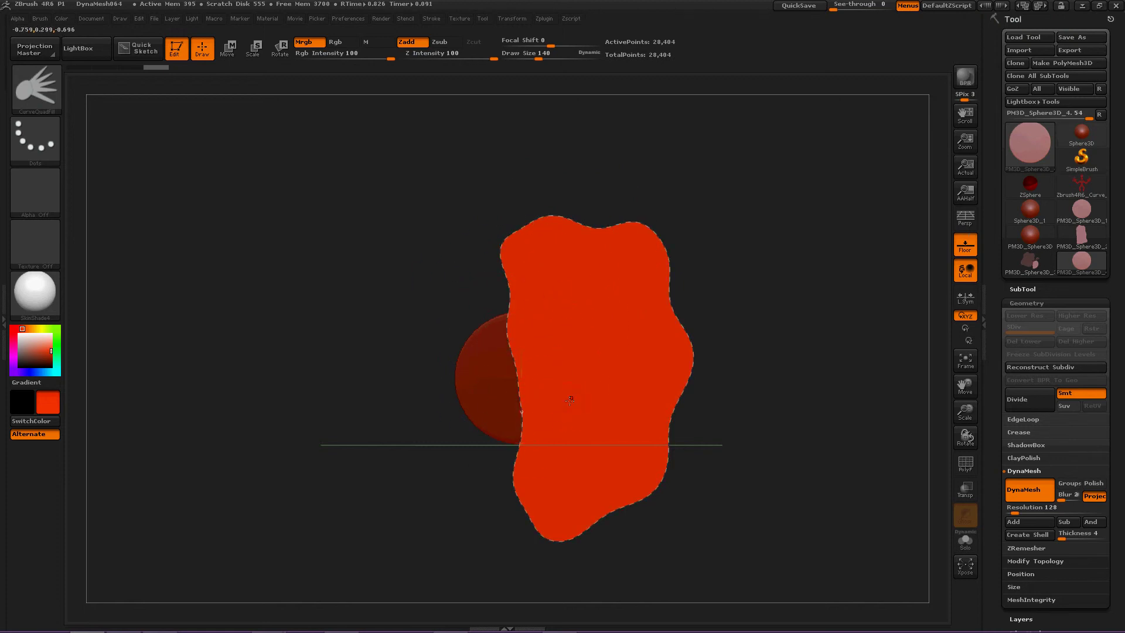
shift+drag(761, 291, 640, 294)
shift+drag(563, 368, 648, 372)
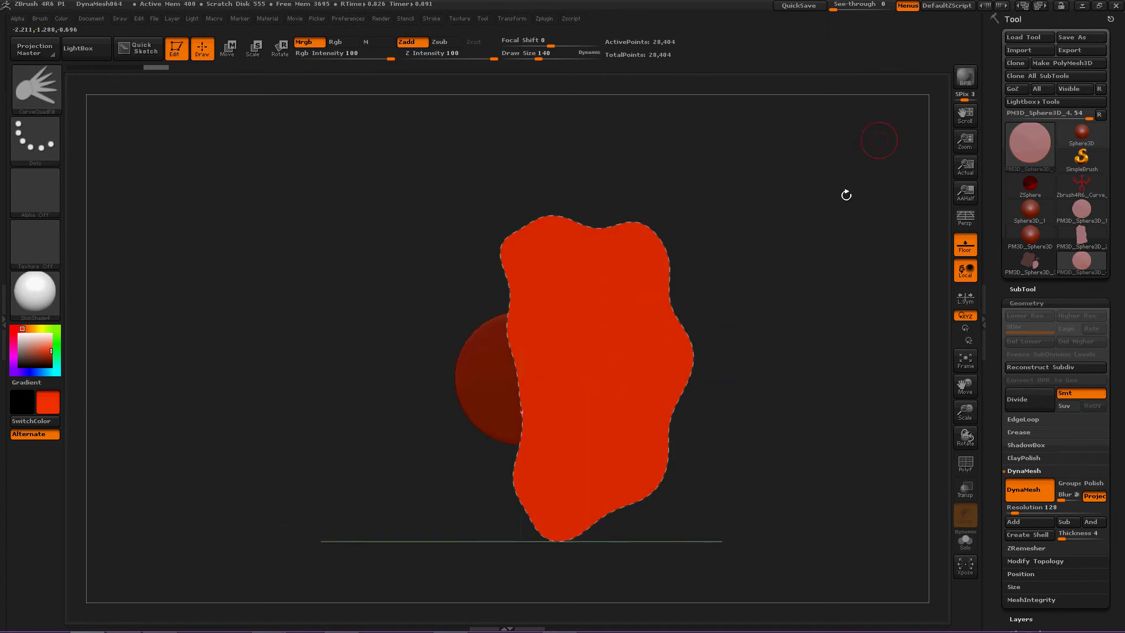
ctrl+drag(817, 247, 814, 397)
ctrl+drag(776, 231, 785, 386)
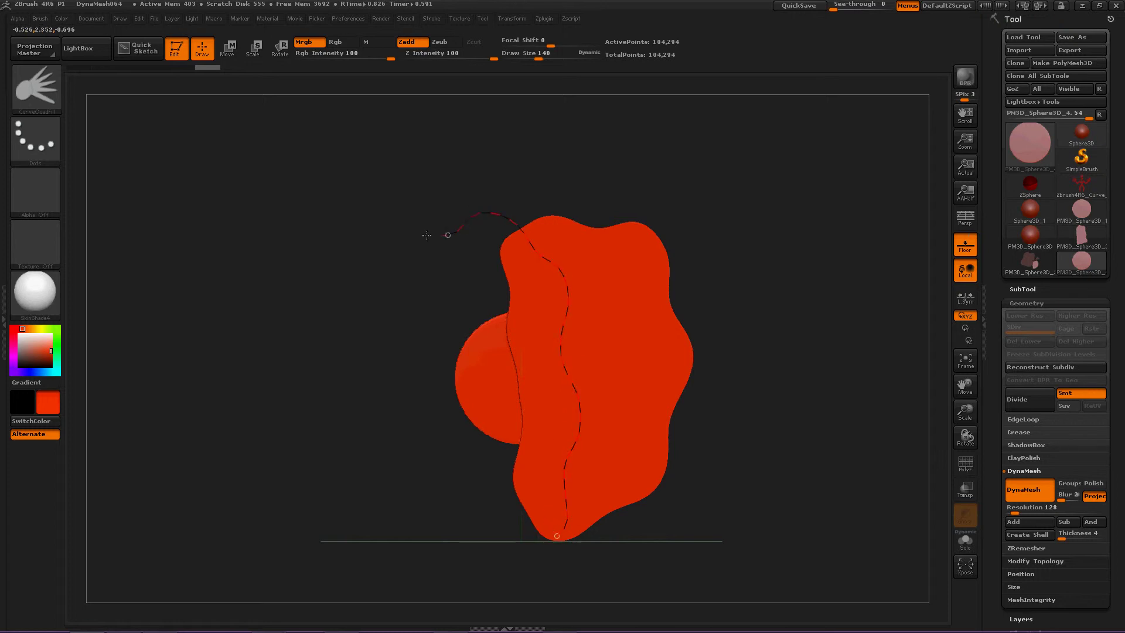
Fill a second wavy shape covering the disc's left half to complete the torso, clear the mask and remesh.
drag(409, 234, 390, 274)
drag(522, 541, 555, 536)
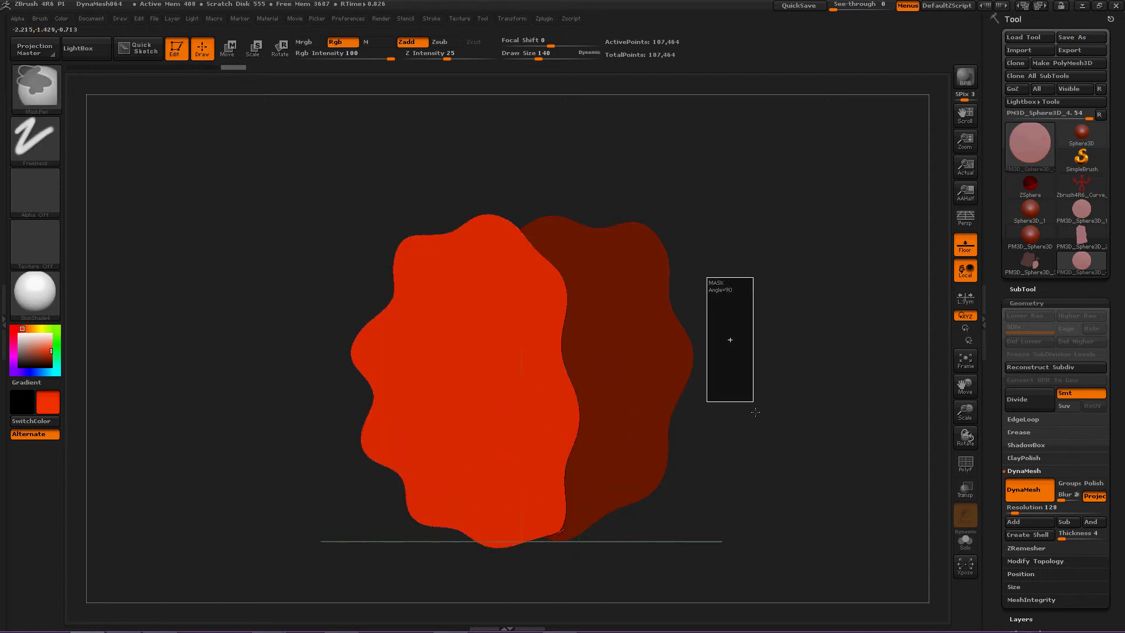
ctrl+drag(763, 261, 812, 465)
mouse_move(800, 402)
mouse_down()
mouse_move(744, 439)
mouse_move(698, 444)
mouse_move(791, 417)
mouse_up()
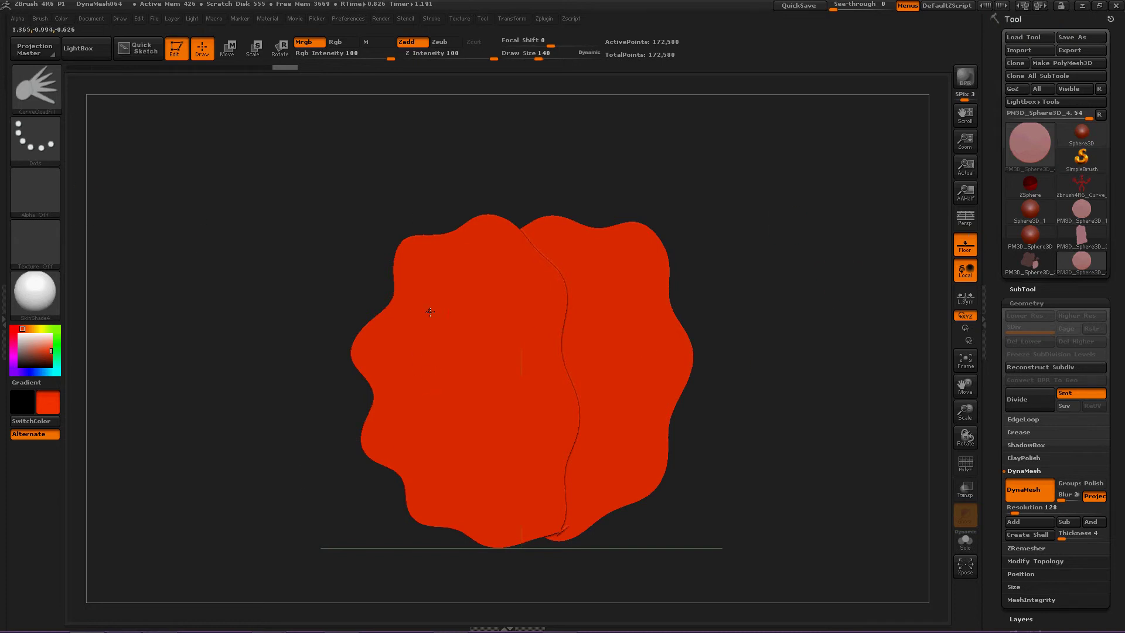
Fill a narrow neck with a bulbous upper end above the torso, clear the mask and remesh.
ctrl+right_drag(757, 307, 677, 324)
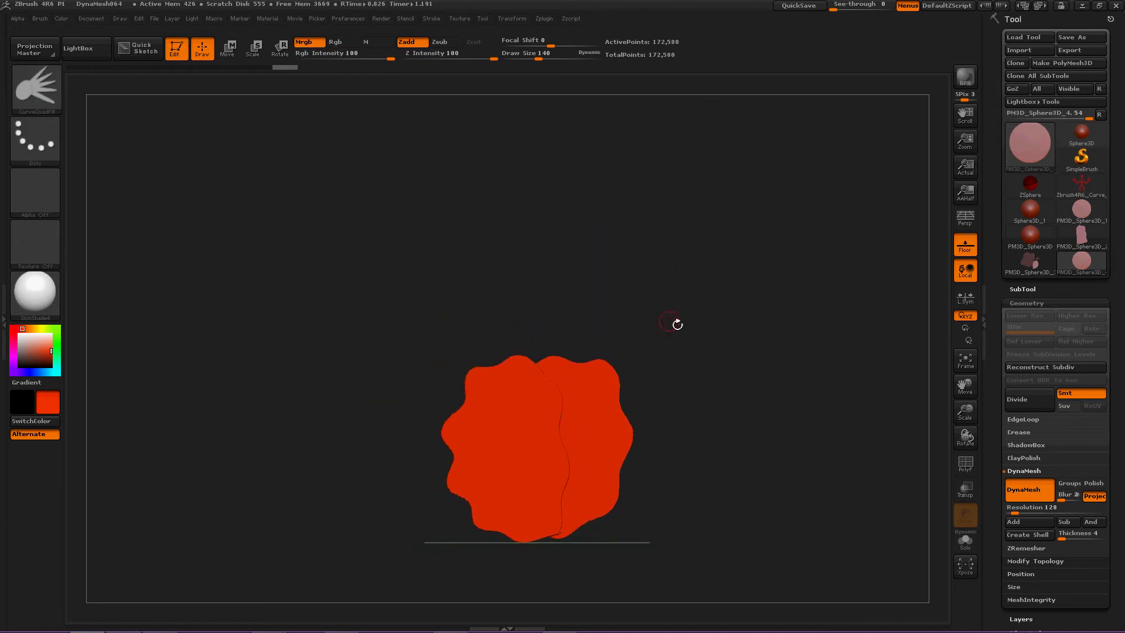
alt+drag(711, 446, 681, 367)
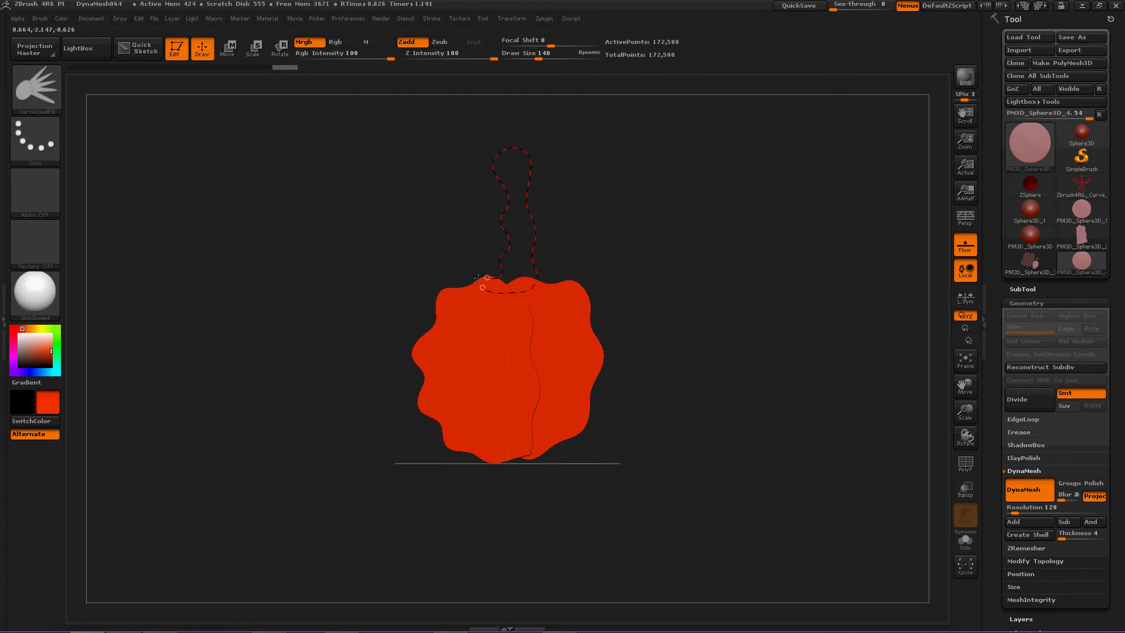
drag(489, 288, 486, 287)
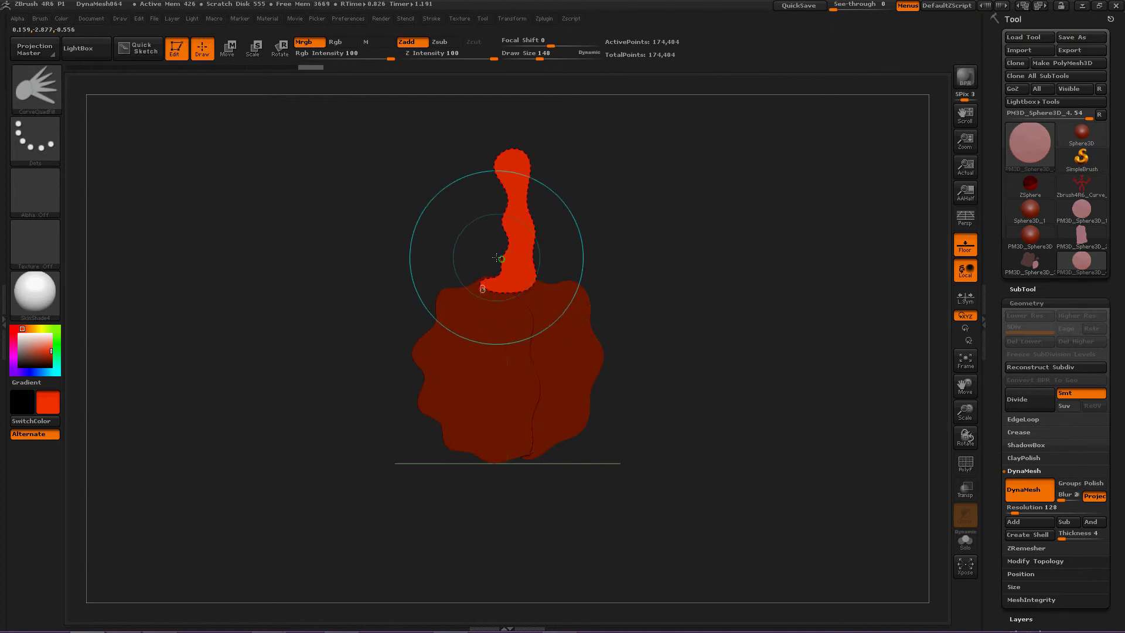
key(ctrl+z)
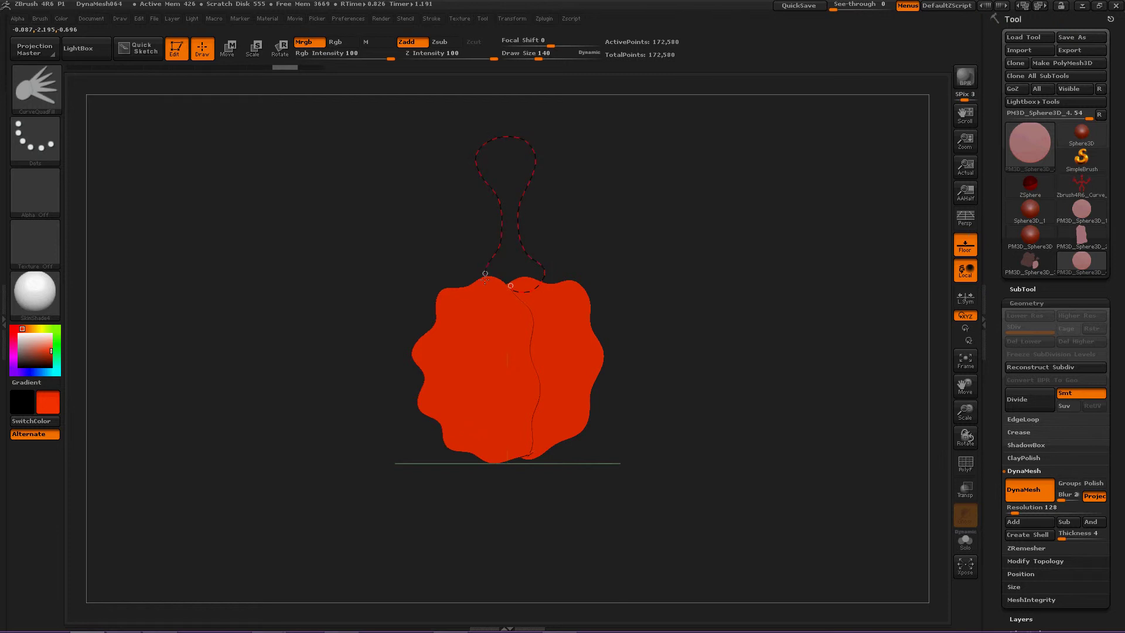
drag(511, 286, 512, 288)
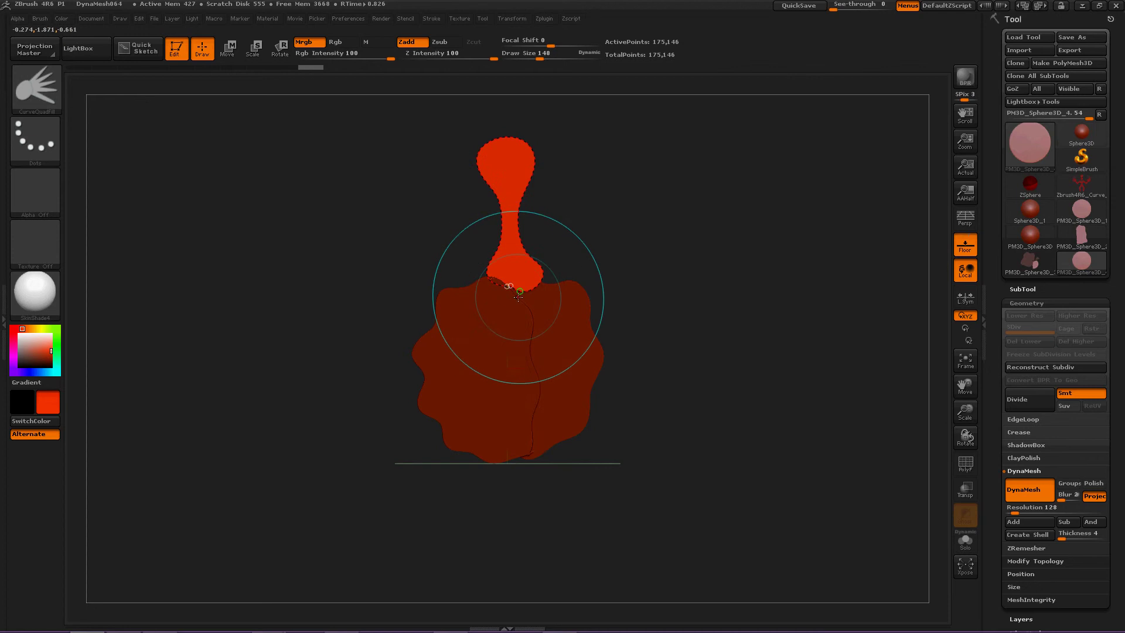
ctrl+drag(680, 195, 703, 311)
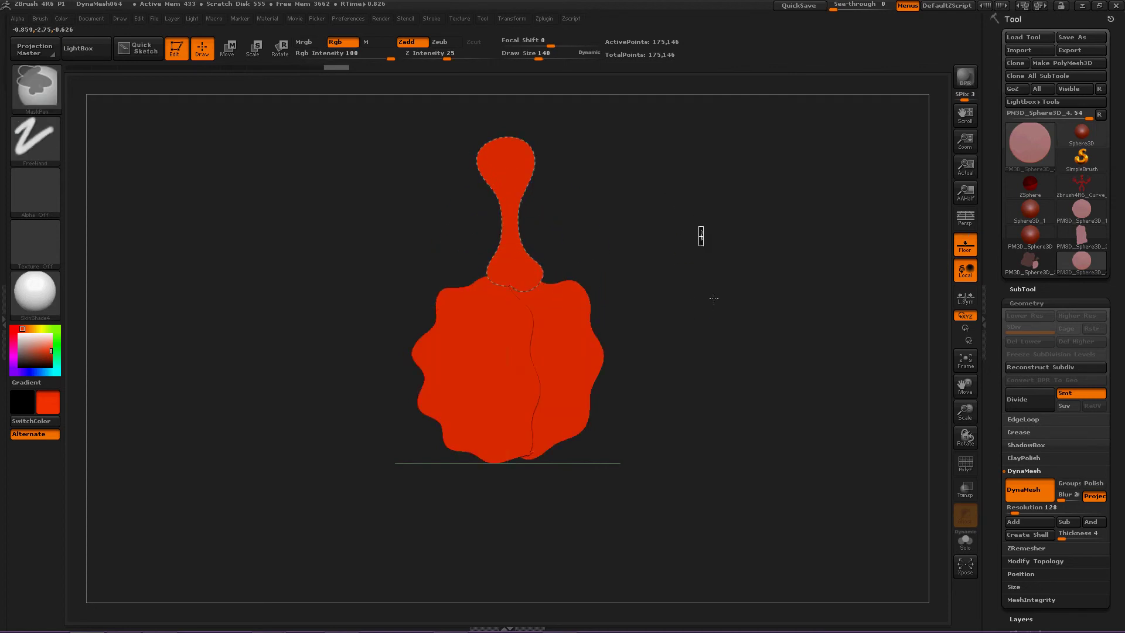
ctrl+drag(698, 226, 734, 414)
ctrl+drag(716, 316, 715, 319)
Fill a large hourglass-shaped head on top of the neck, clear the mask and remesh.
alt+drag(650, 243, 643, 327)
alt+drag(607, 293, 603, 424)
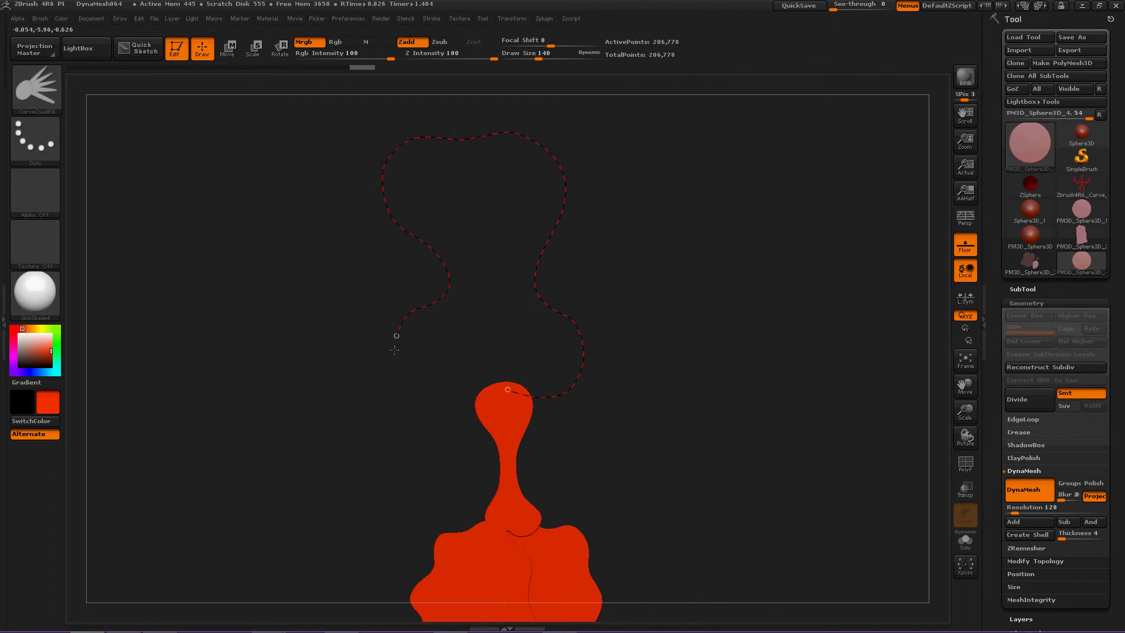
click(510, 391)
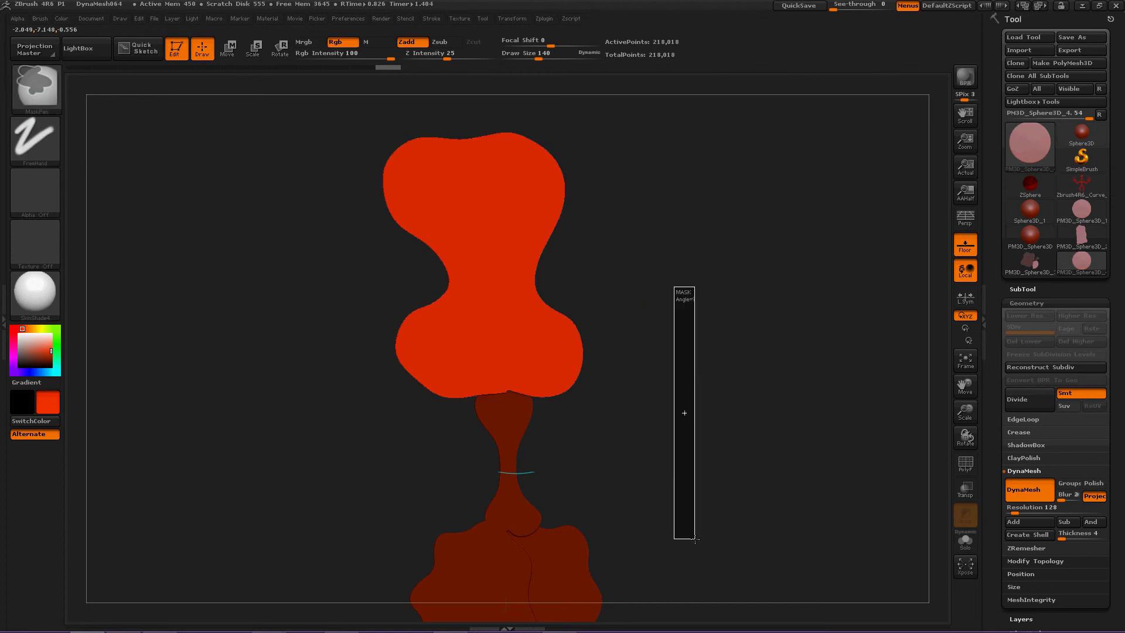
ctrl+drag(673, 286, 689, 478)
ctrl+drag(705, 297, 693, 501)
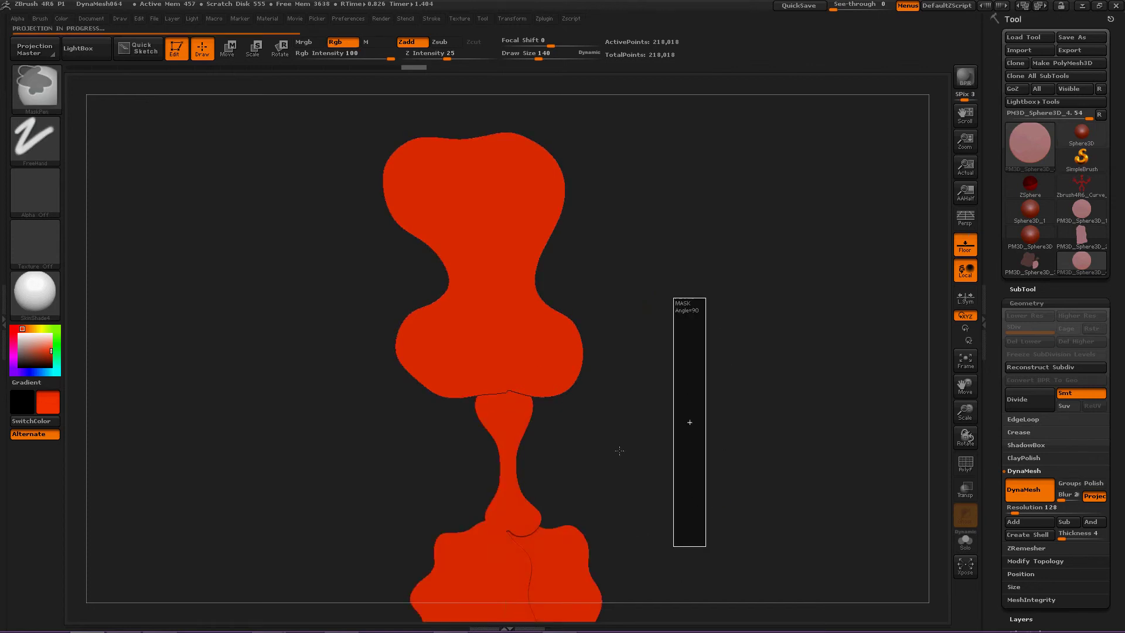
Fill a round shoulder on the torso's upper left edge, clear the mask and remesh.
alt+drag(652, 491, 680, 326)
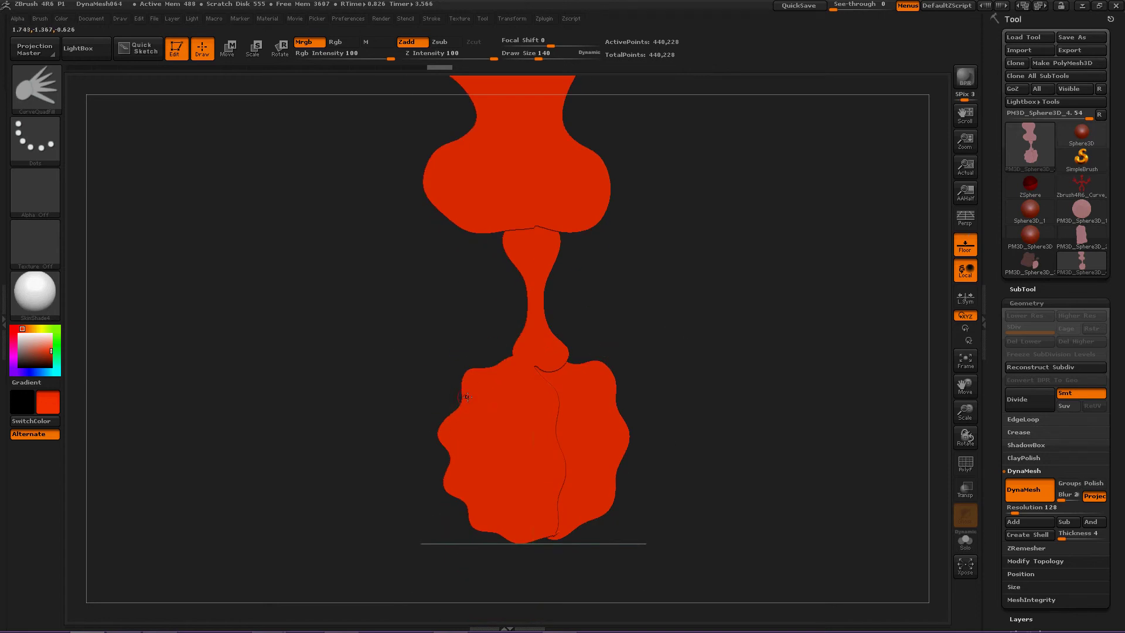
drag(442, 430, 474, 404)
ctrl+drag(192, 315, 319, 414)
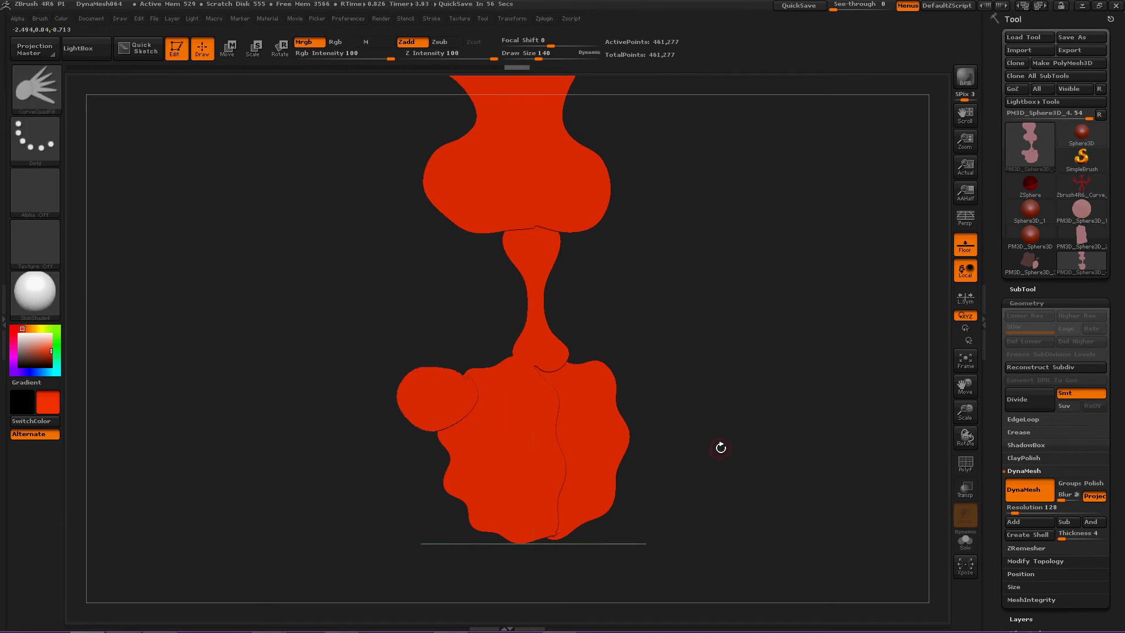
Set the DynaMesh resolution to 24 and remesh the whole figure.
drag(1014, 509, 1010, 510)
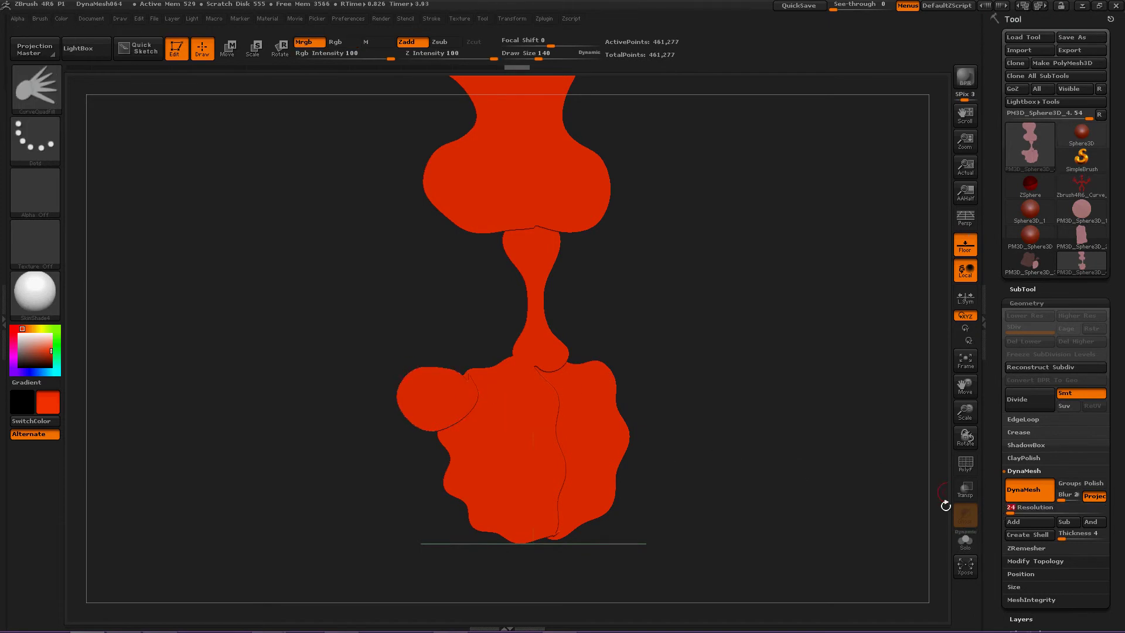
key(shift)
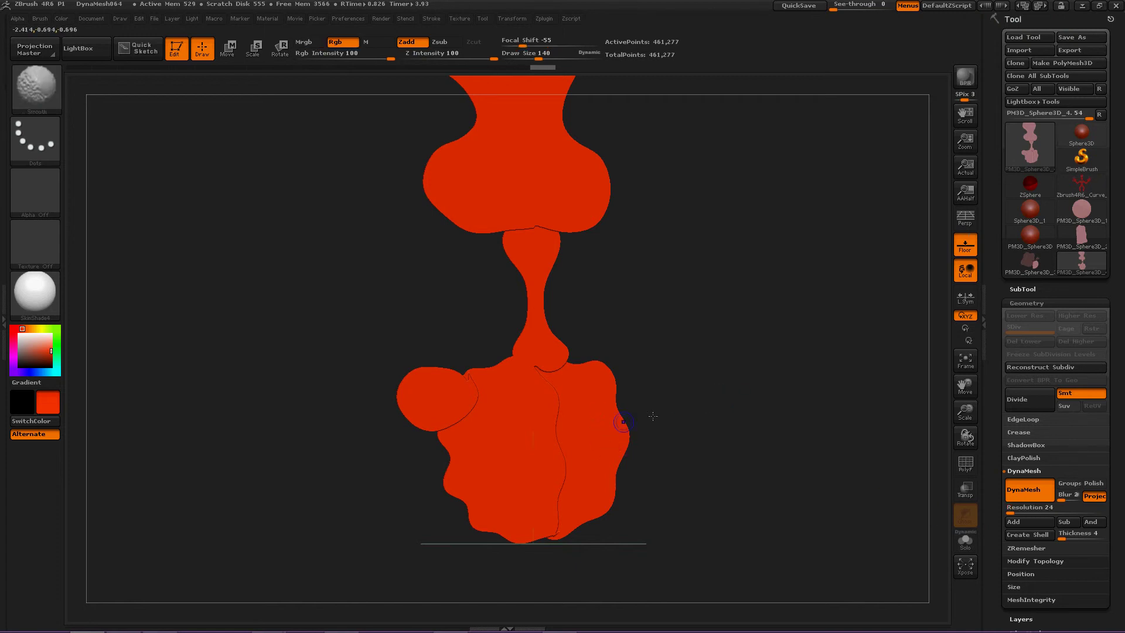
ctrl+drag(696, 380, 691, 454)
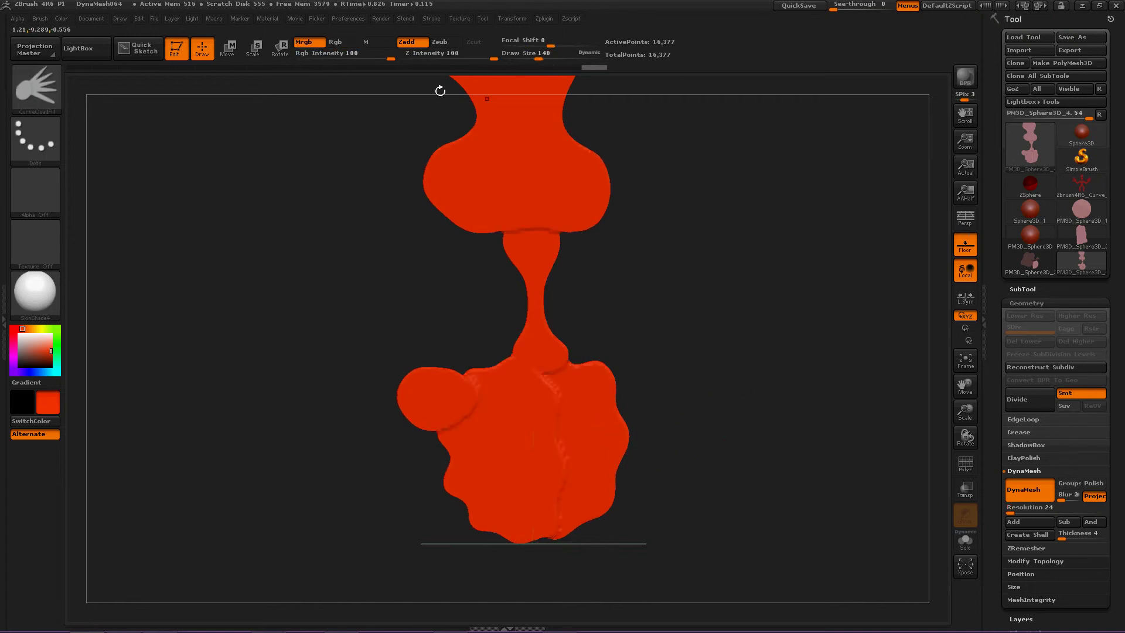
Fill a slender arm rising outward from the left shoulder to a rounded end, clear the mask and remesh.
drag(390, 265, 385, 285)
drag(423, 385, 423, 389)
ctrl+drag(220, 463, 231, 541)
ctrl+drag(252, 401, 256, 550)
Fill a crescent-shaped hand at the end of the left arm, clear the mask and remesh.
alt+drag(254, 395, 367, 528)
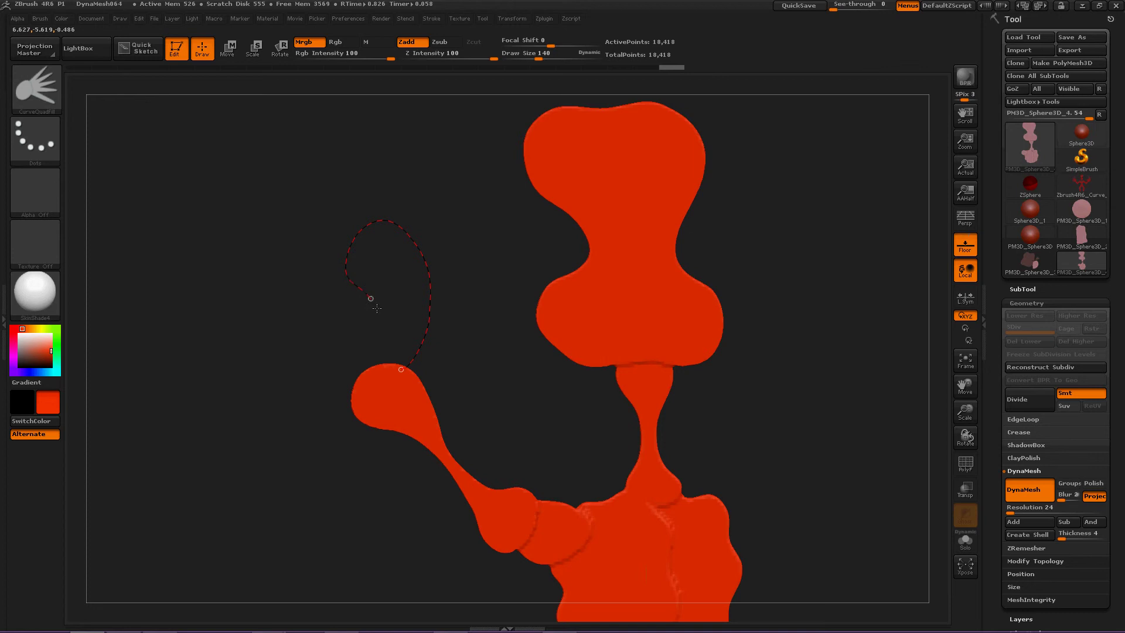
click(371, 391)
ctrl+drag(321, 494, 337, 591)
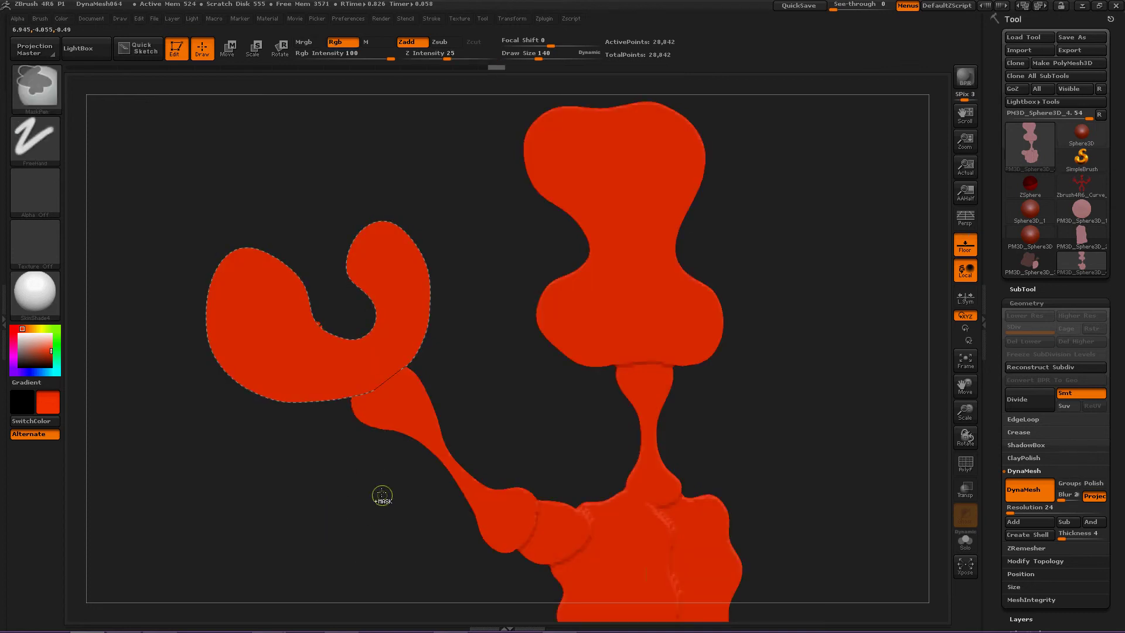
ctrl+drag(382, 495, 363, 498)
Fill a round shoulder on the torso's right side and an arm bending upward from it, remeshing after each shape.
alt+drag(580, 433, 533, 372)
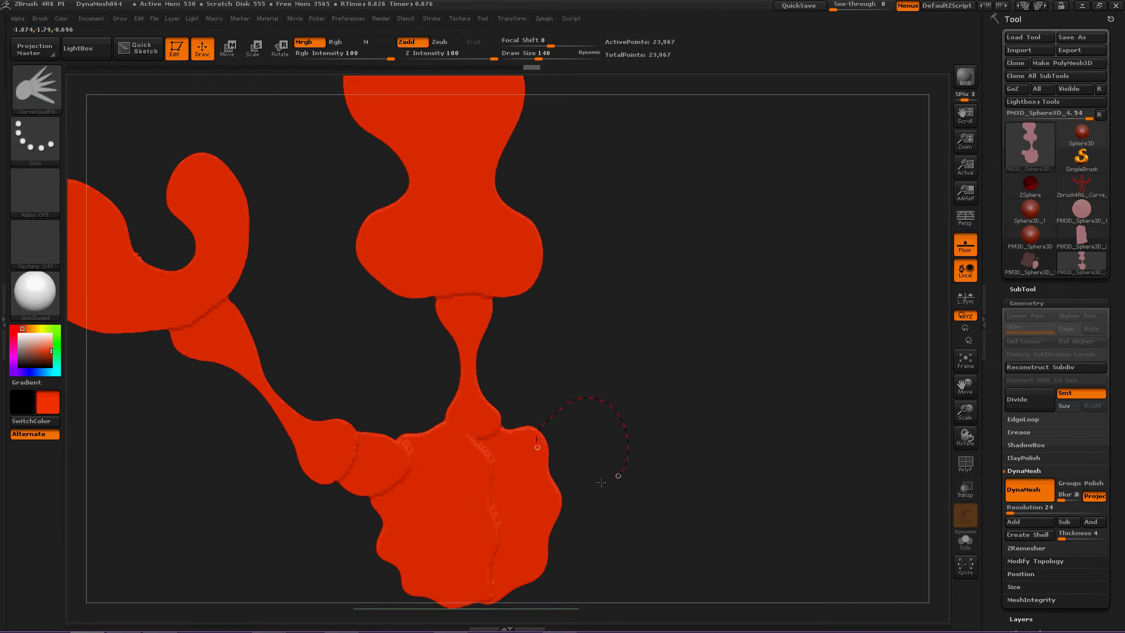
drag(528, 447, 536, 440)
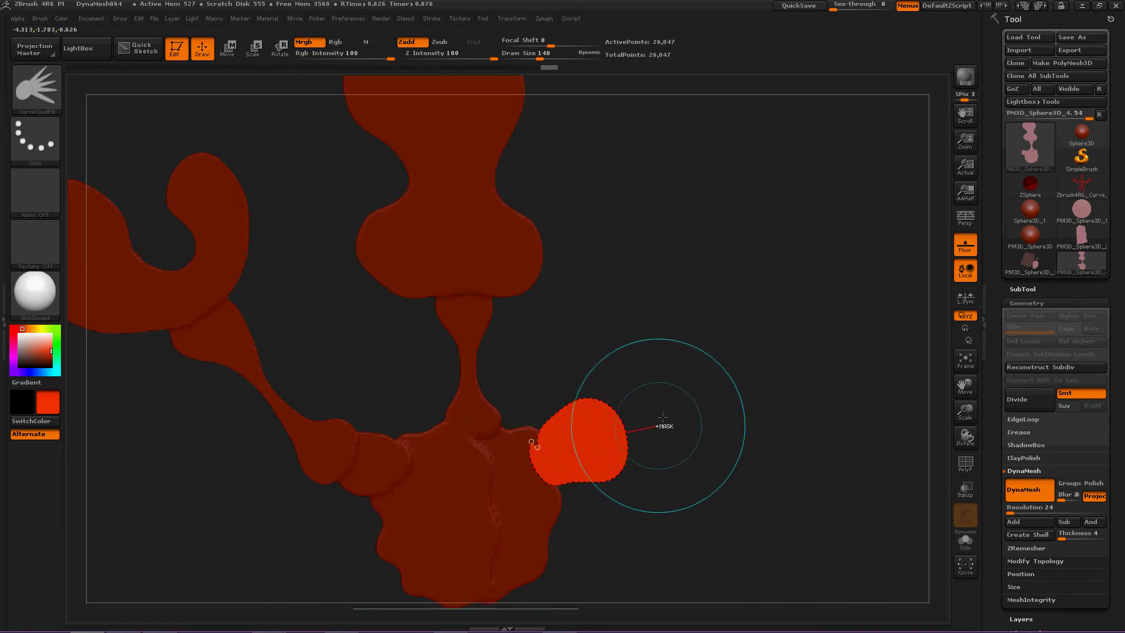
ctrl+drag(676, 379, 702, 452)
ctrl+drag(716, 396, 703, 527)
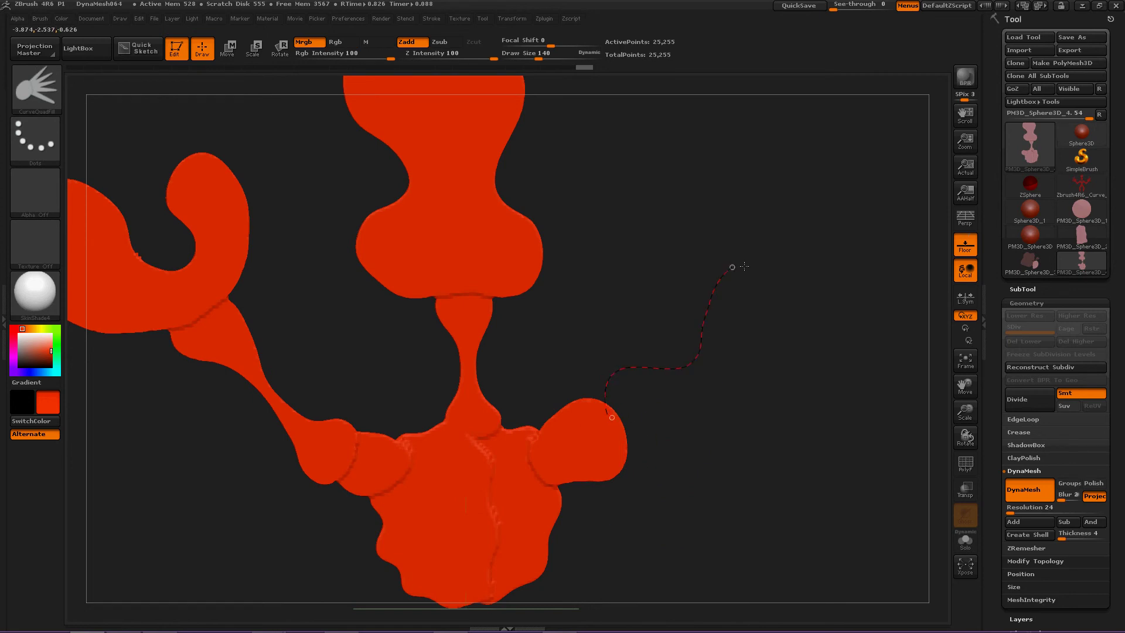
click(603, 415)
mouse_move(783, 489)
ctrl+mouse_down()
mouse_move(773, 494)
mouse_move(852, 461)
ctrl+mouse_up()
Fill a crescent-shaped hand at the upper end of the right arm.
alt+drag(811, 492, 771, 570)
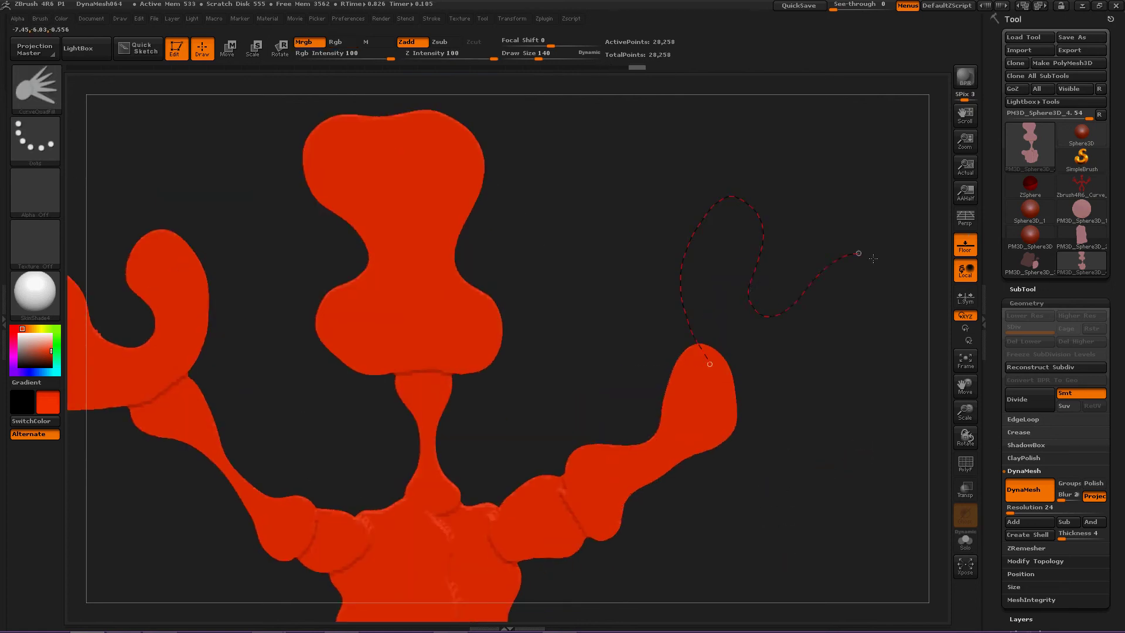
drag(726, 378, 702, 356)
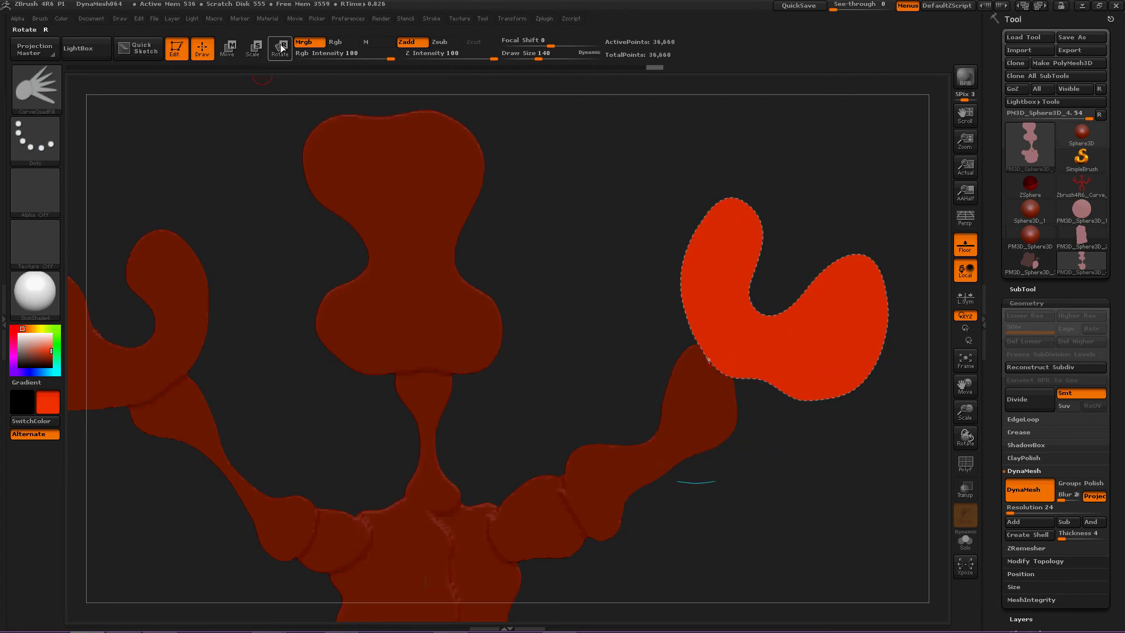
Rotate the right arm's crescent hand to tilt outward, move it back onto the arm's end, then clear the mask and remesh.
key(r)
mouse_move(730, 368)
mouse_down()
mouse_move(857, 270)
mouse_move(876, 241)
mouse_move(896, 283)
mouse_move(894, 226)
mouse_up()
click(228, 48)
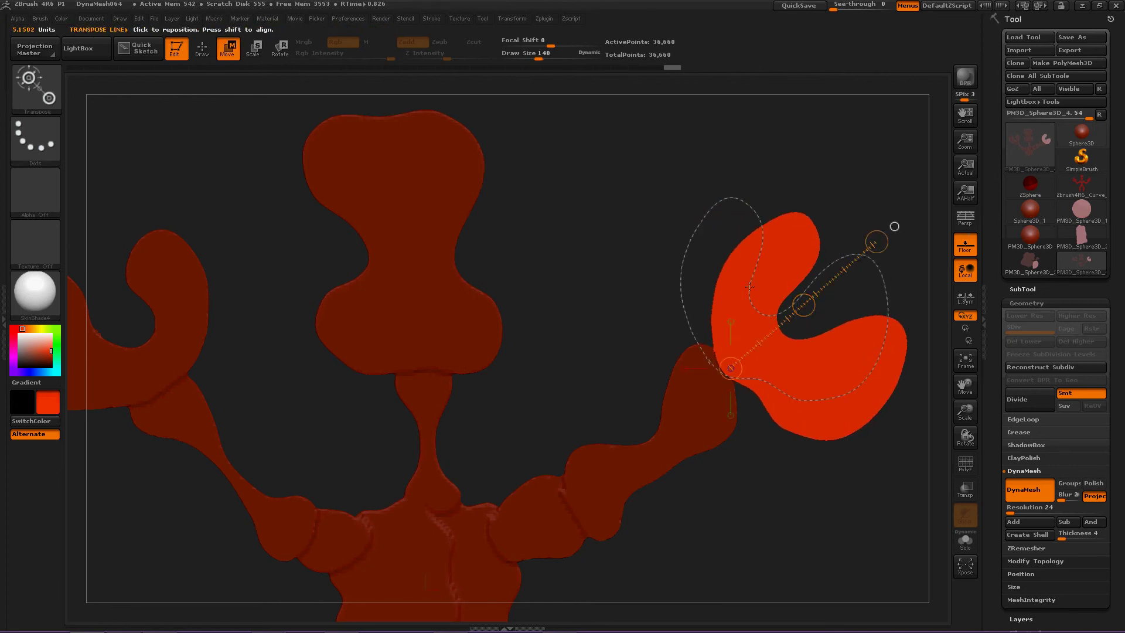
drag(801, 307, 777, 314)
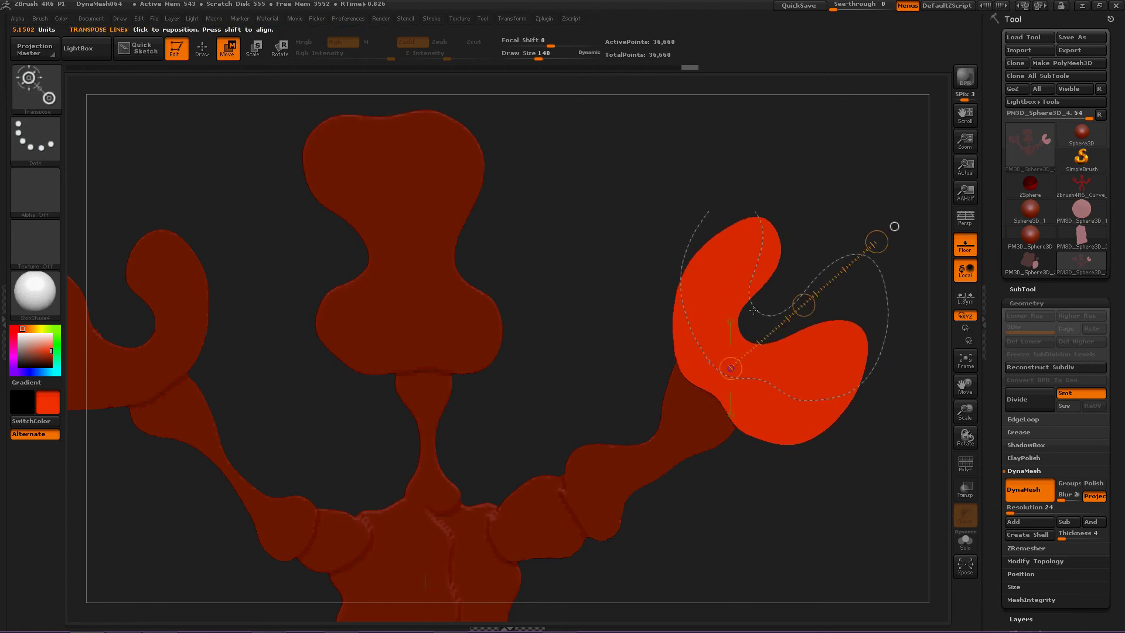
ctrl+drag(573, 295, 557, 349)
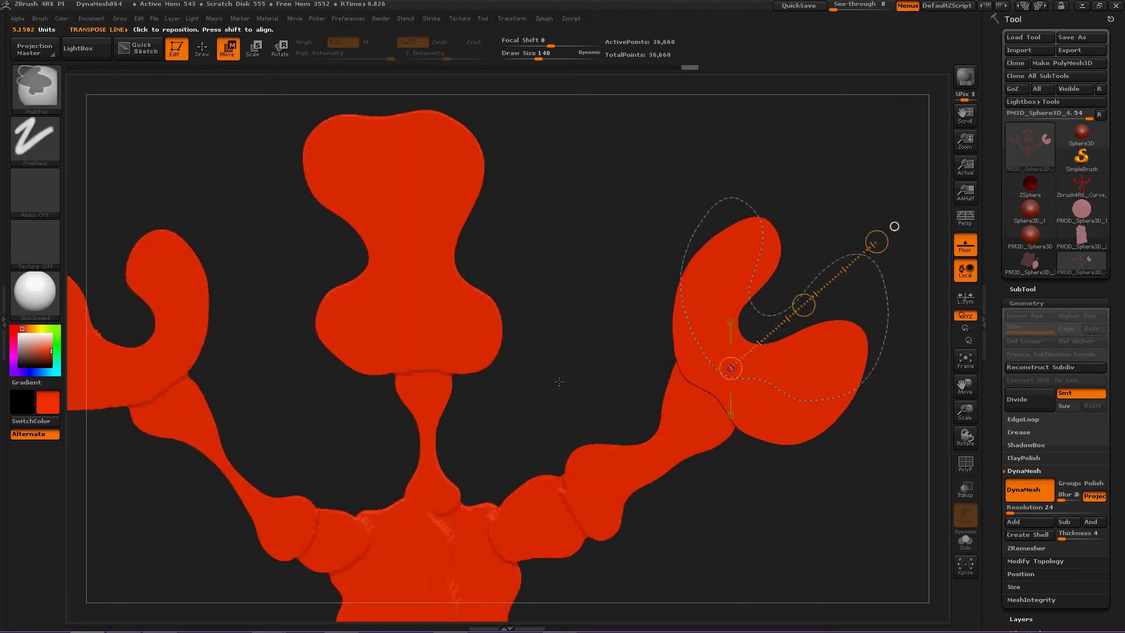
alt+drag(608, 236, 641, 83)
ctrl+drag(624, 181, 602, 302)
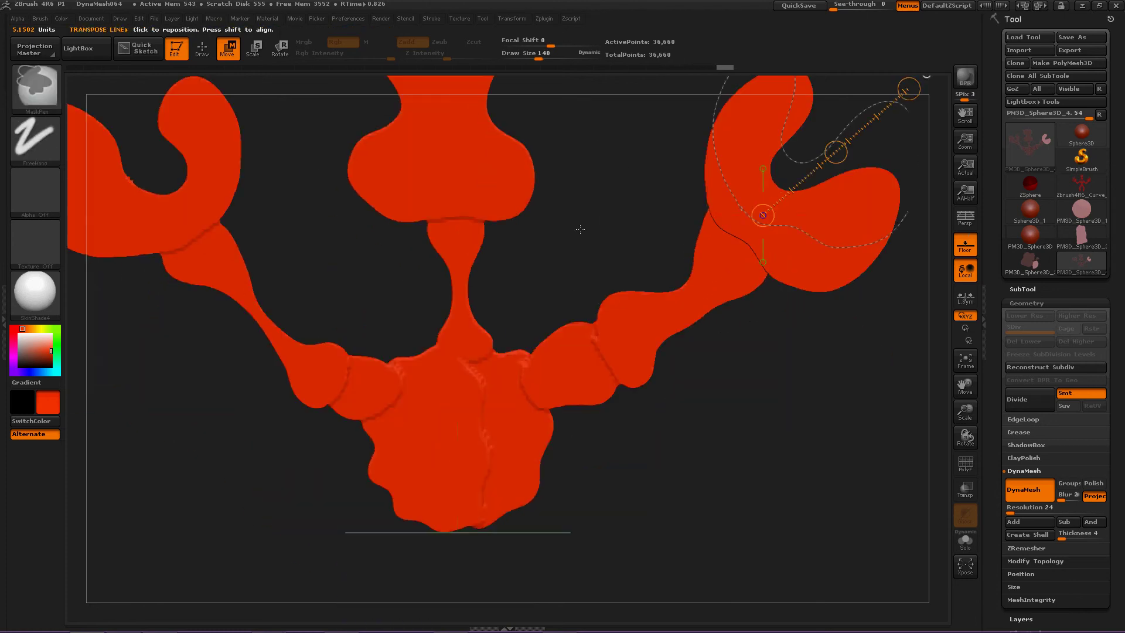
ctrl+drag(604, 155, 592, 241)
Fill two slender legs with small rounded feet below the torso, clearing the mask and remeshing after each leg.
alt+drag(706, 517, 711, 347)
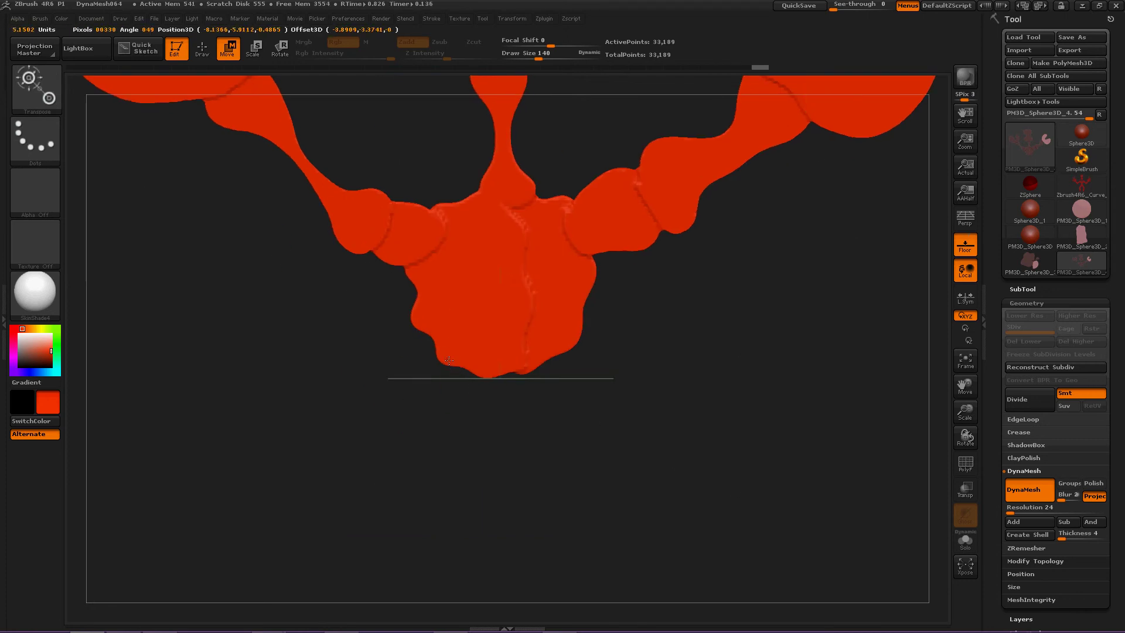
drag(456, 371, 477, 449)
click(202, 48)
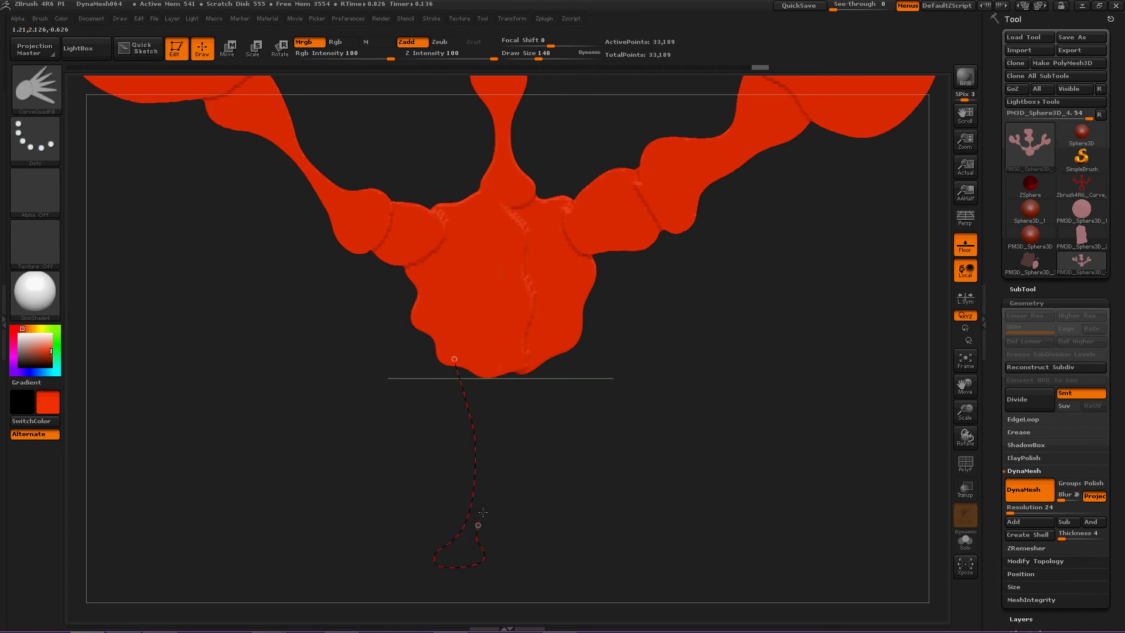
drag(437, 363, 446, 356)
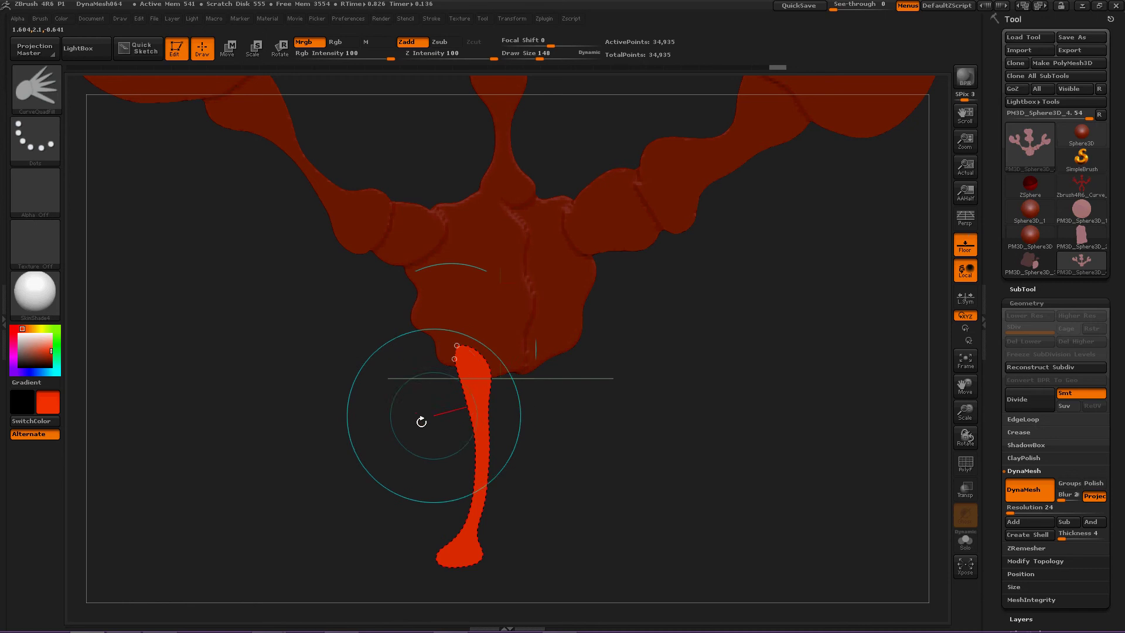
ctrl+drag(311, 449, 342, 410)
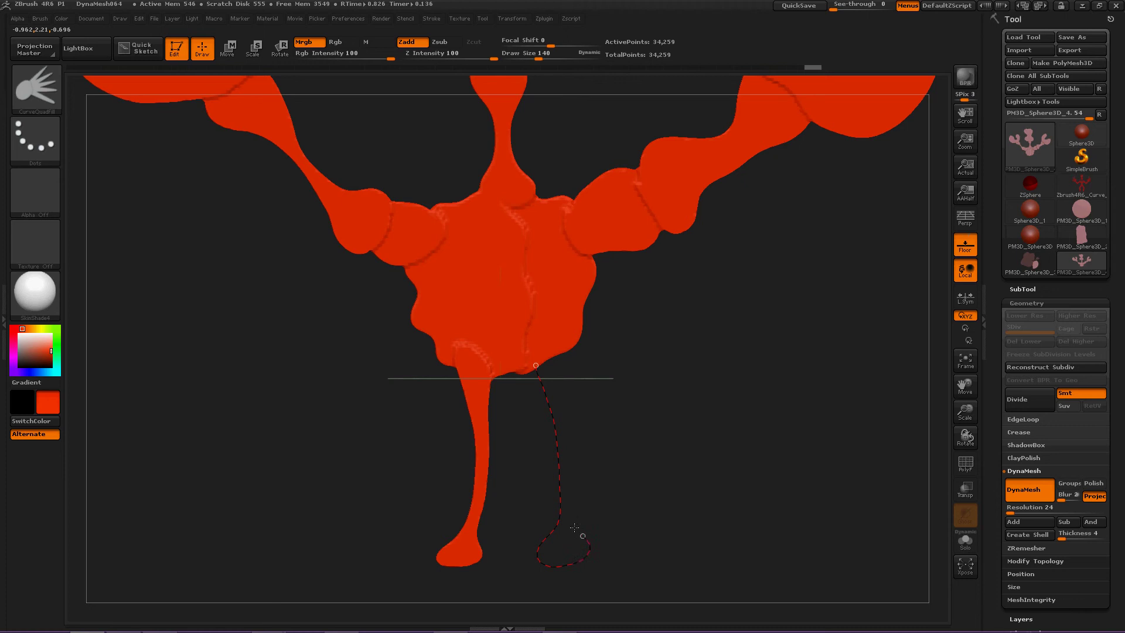
click(572, 360)
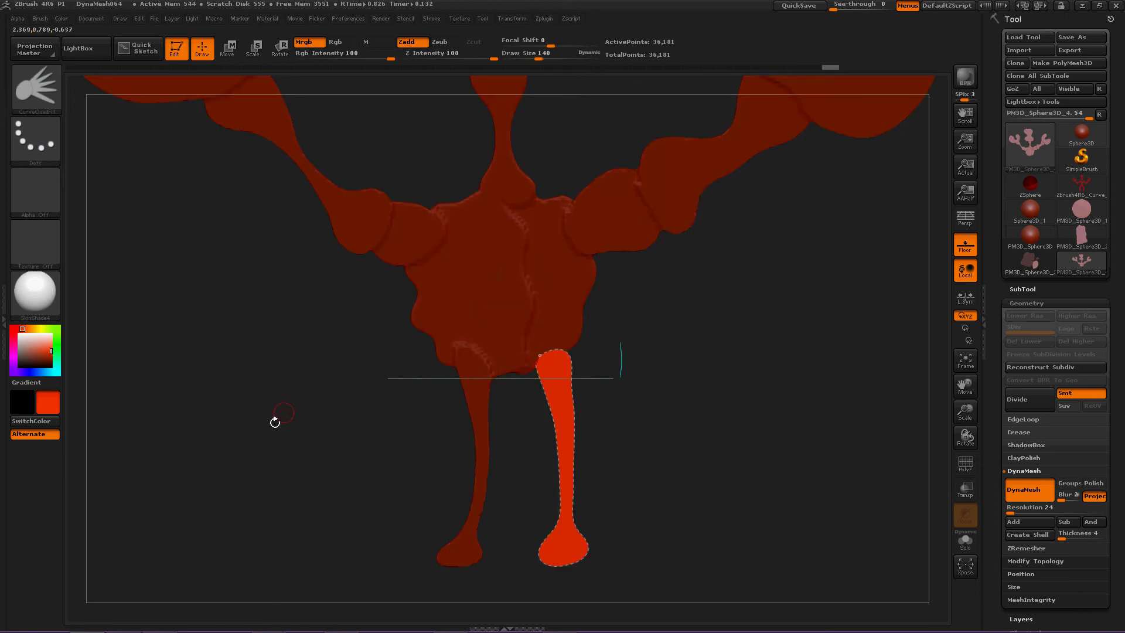
mouse_move(301, 409)
ctrl+mouse_down()
mouse_move(291, 430)
mouse_move(287, 387)
ctrl+mouse_up()
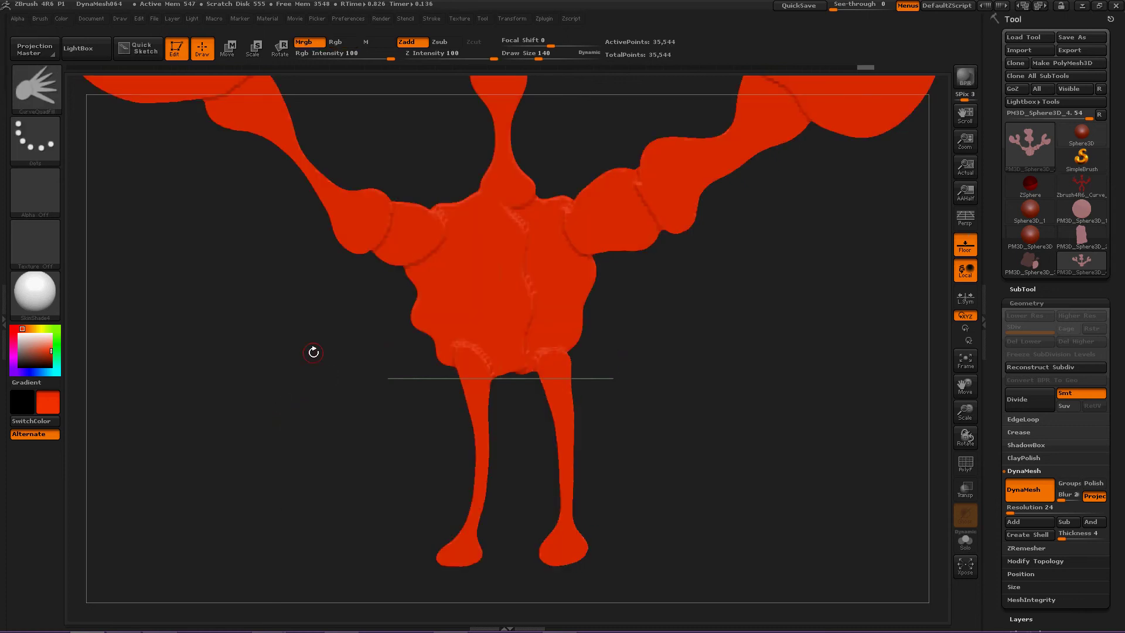
Expand the SubTool settings and fill the whole character with the current red colour.
ctrl+right_drag(314, 352, 226, 381)
mouse_move(353, 467)
alt+right_down()
mouse_move(311, 493)
mouse_move(338, 539)
mouse_move(334, 561)
alt+right_up()
alt+right_drag(276, 392, 314, 456)
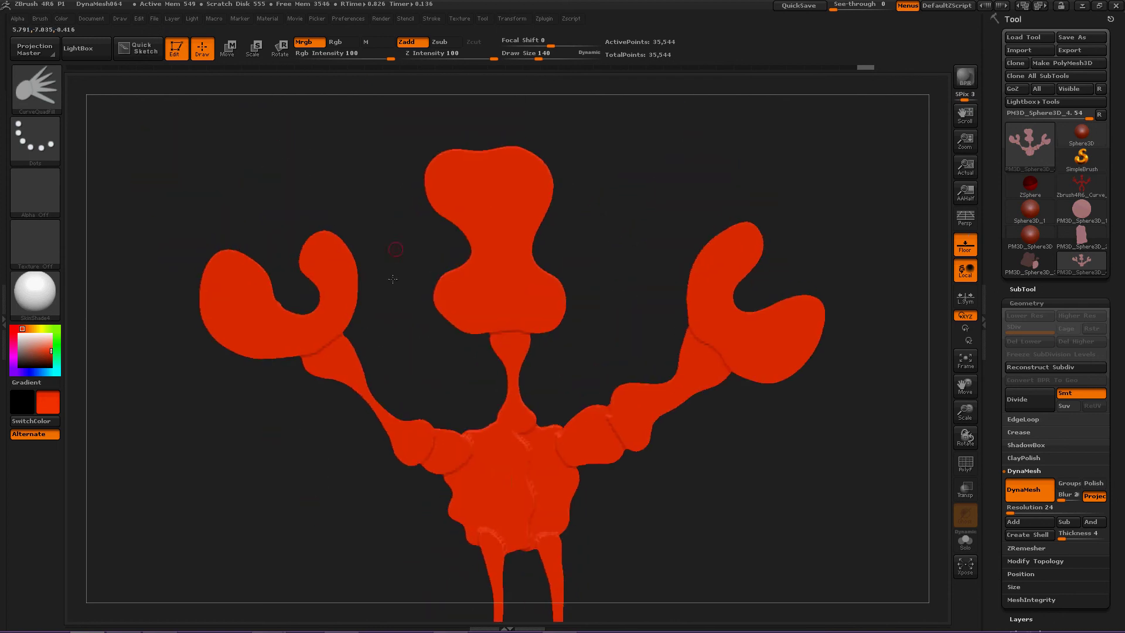
alt+right_drag(396, 251, 376, 336)
ctrl+right_drag(377, 337, 364, 474)
alt+right_drag(302, 246, 386, 581)
alt+right_drag(299, 373, 297, 300)
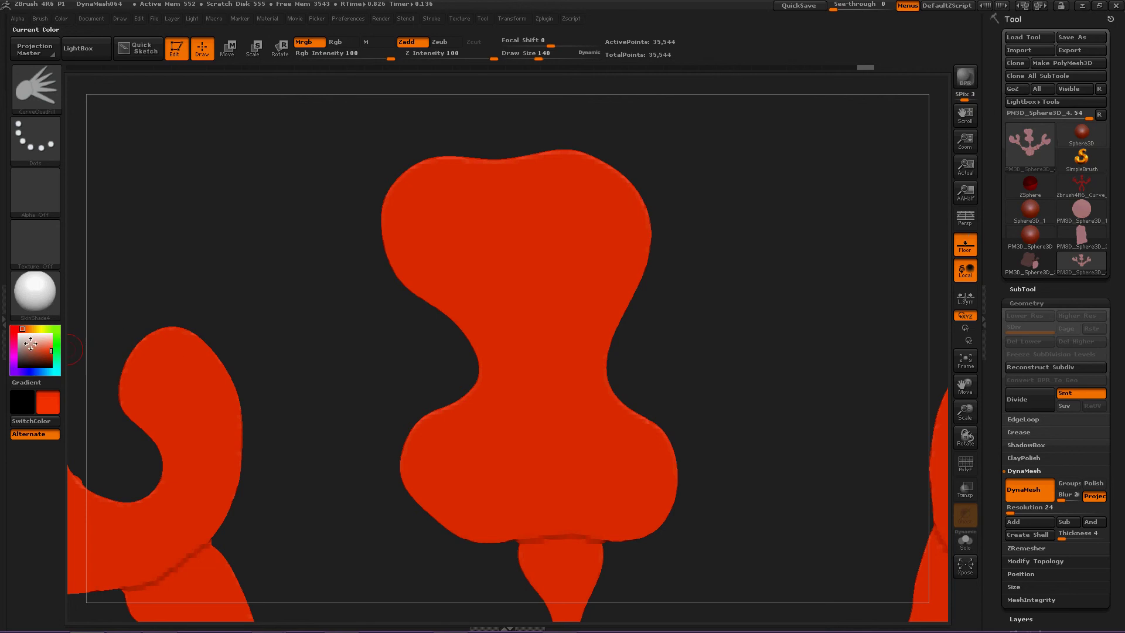
click(1035, 289)
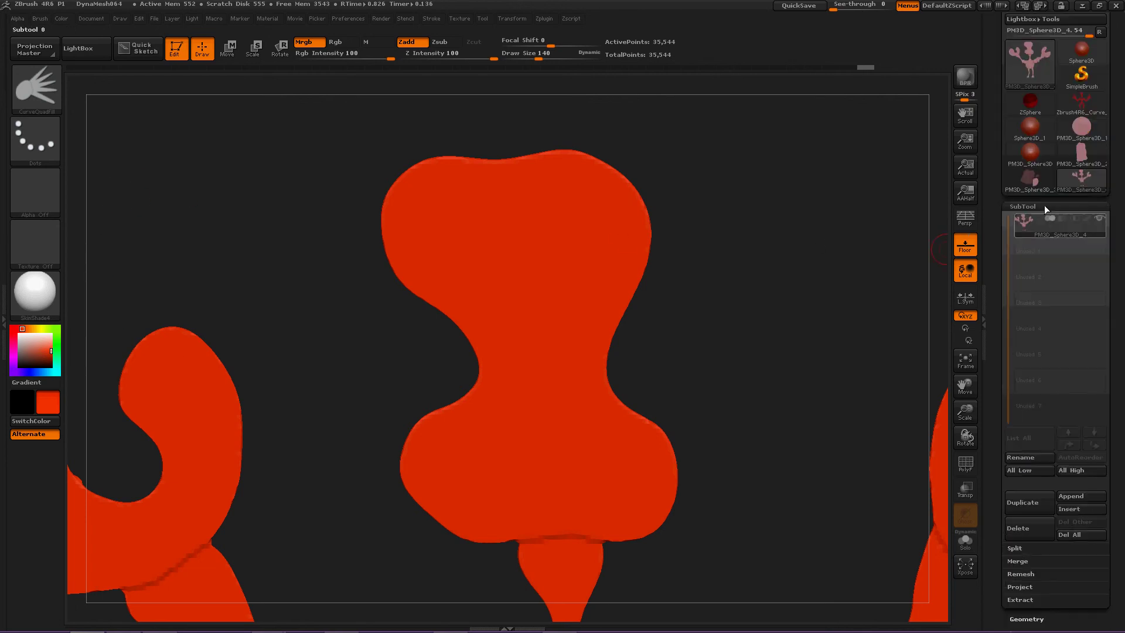
mouse_move(1021, 228)
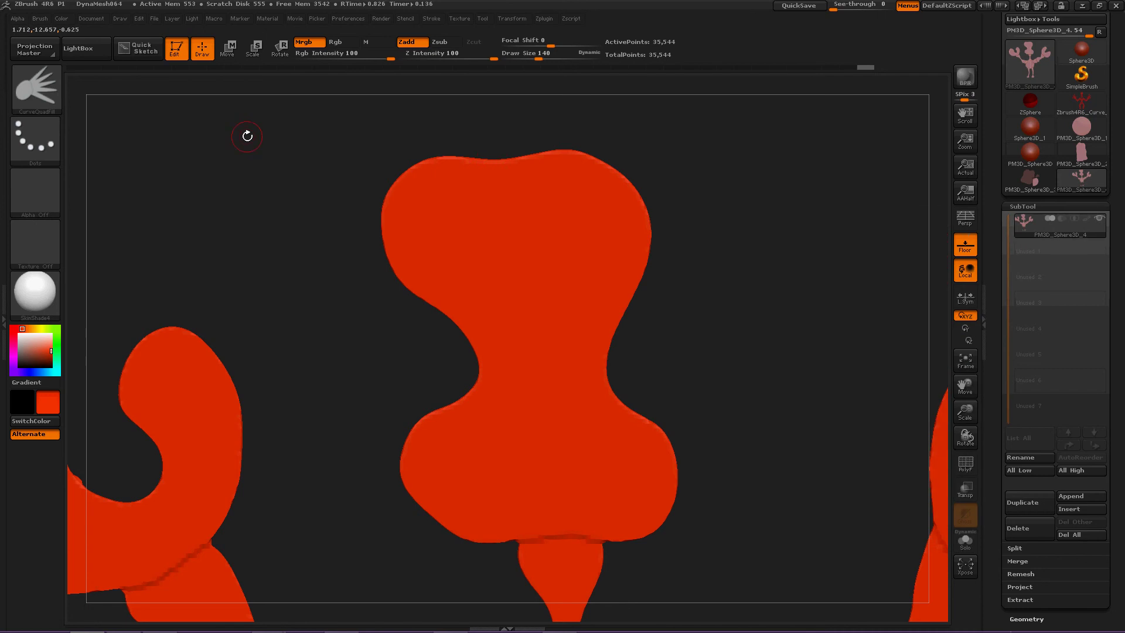
click(59, 17)
click(104, 256)
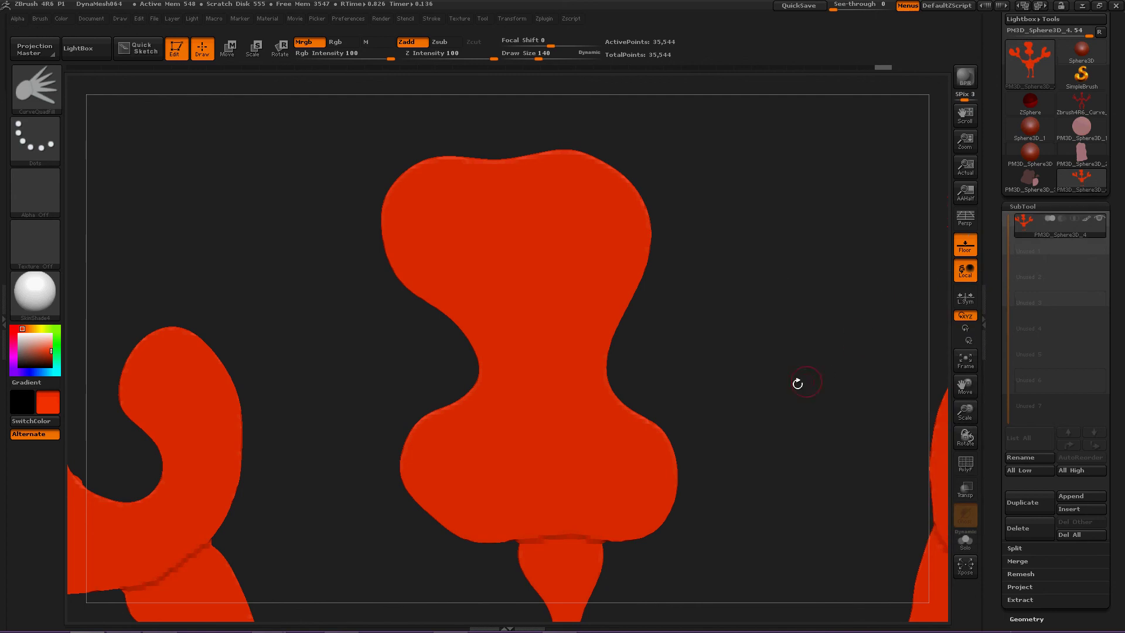
Choose bright green and fill two oval eyes side by side on the narrow part of the head, remeshing after the first.
ctrl+right_drag(796, 382, 661, 291)
alt+drag(661, 291, 606, 124)
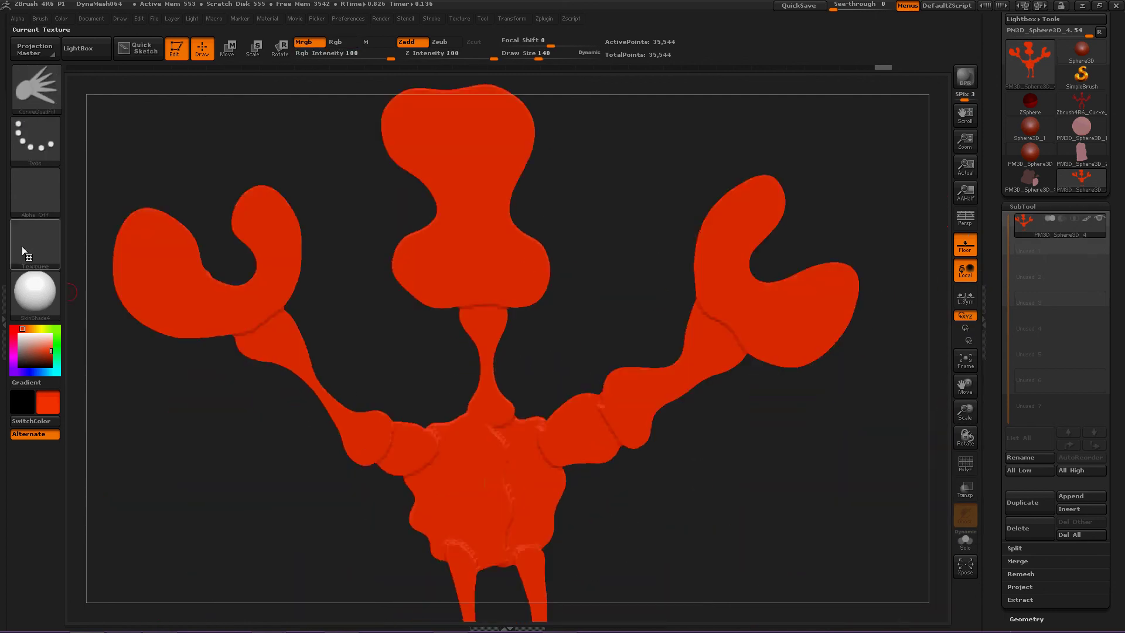
click(57, 332)
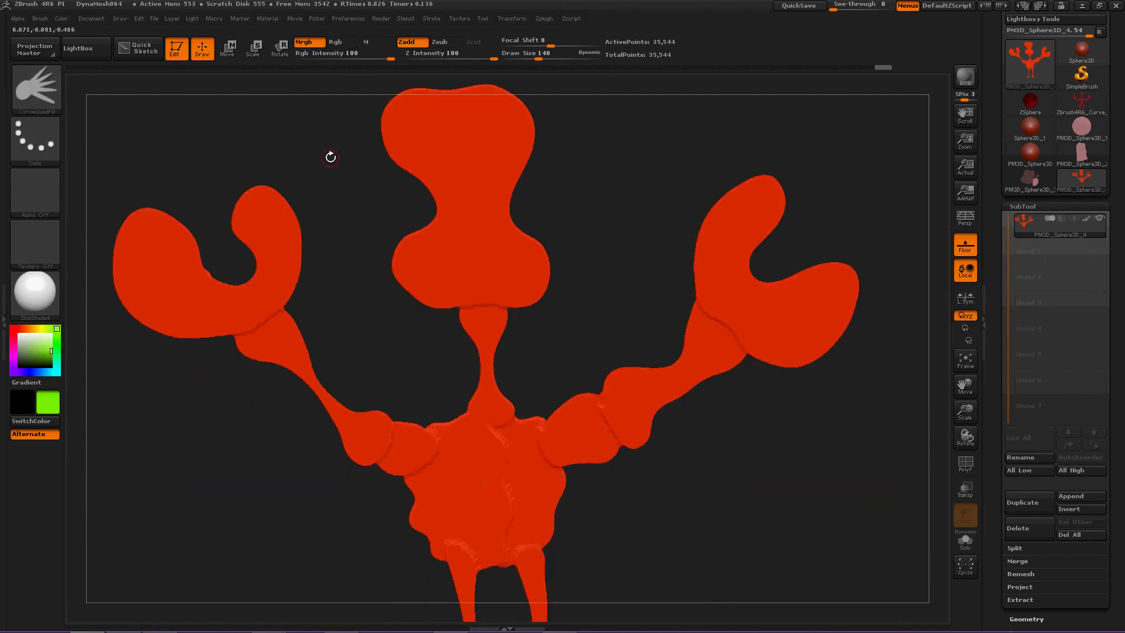
alt+drag(331, 157, 262, 326)
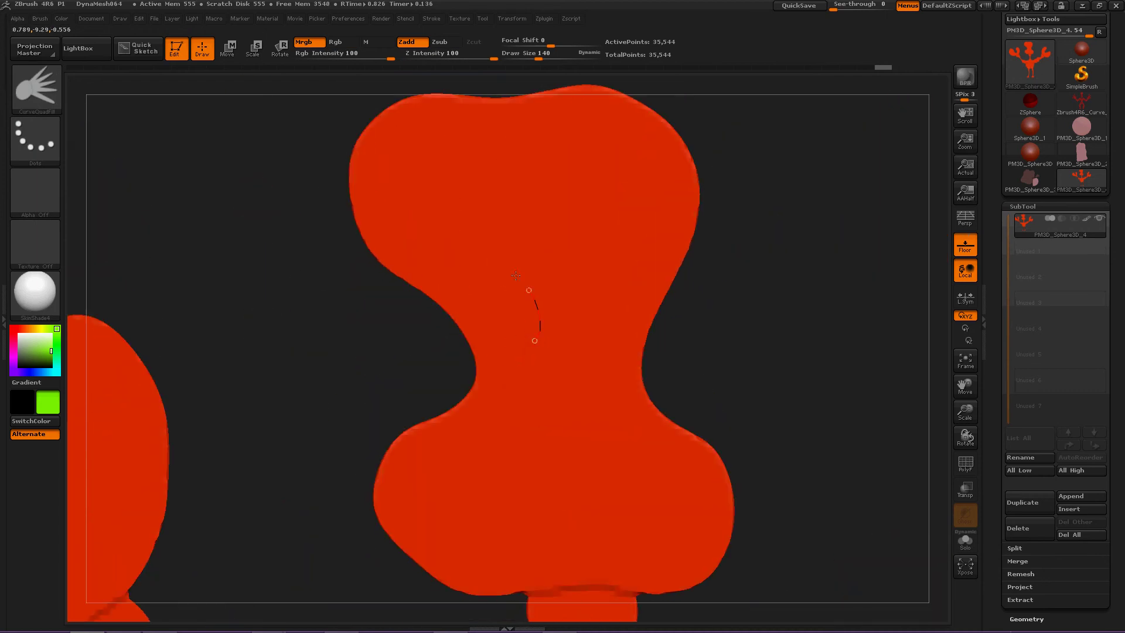
drag(513, 363, 503, 355)
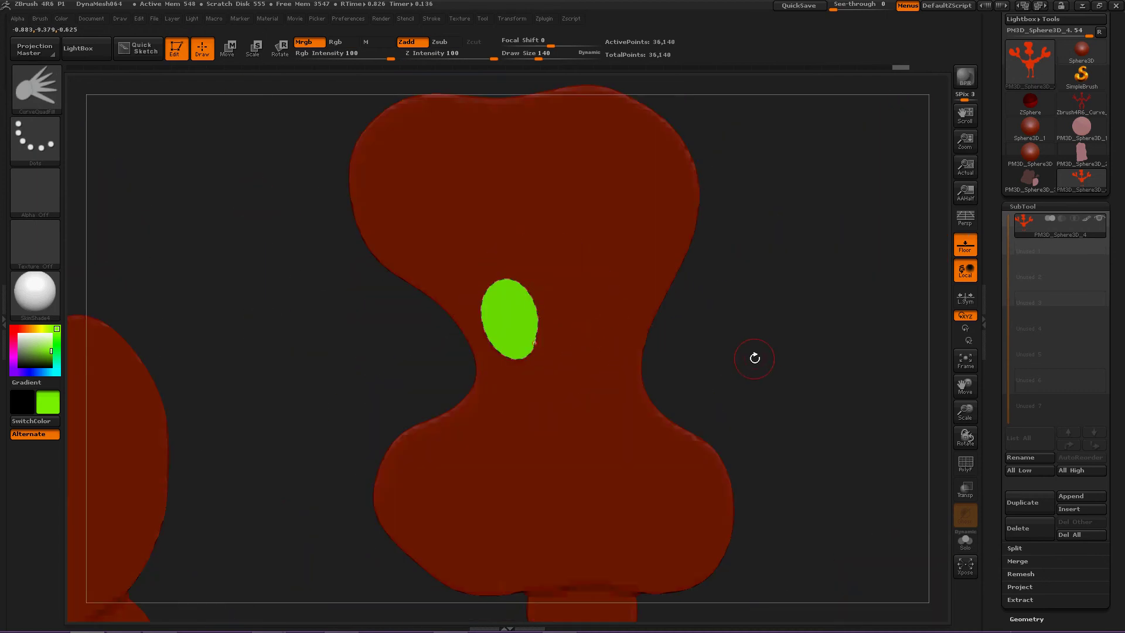
ctrl+drag(773, 307, 765, 461)
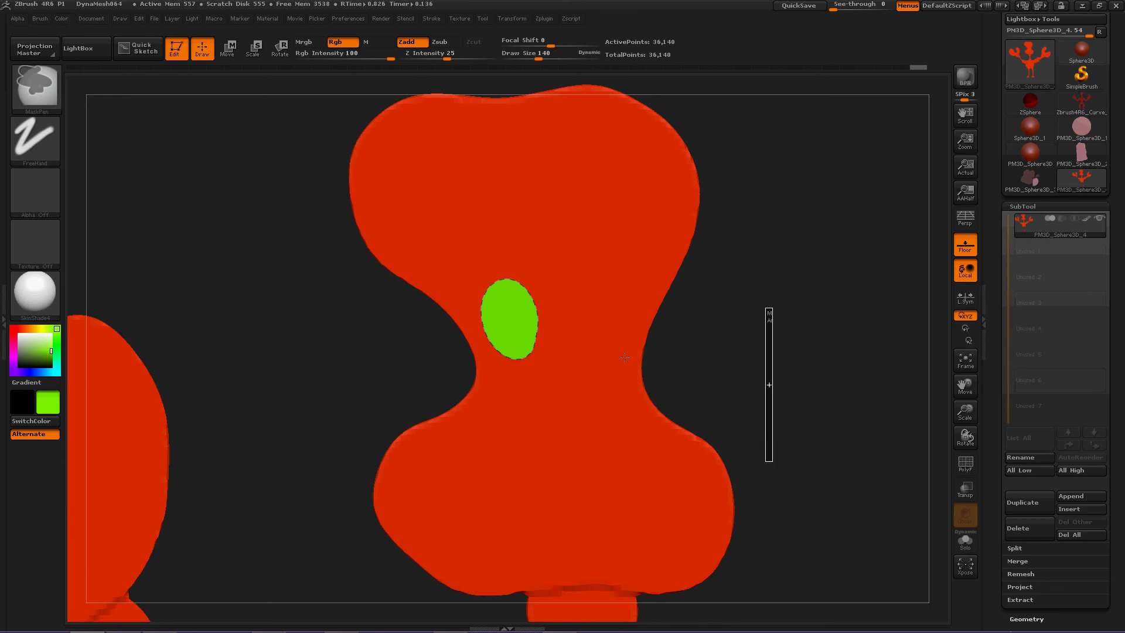
key(ctrl+z)
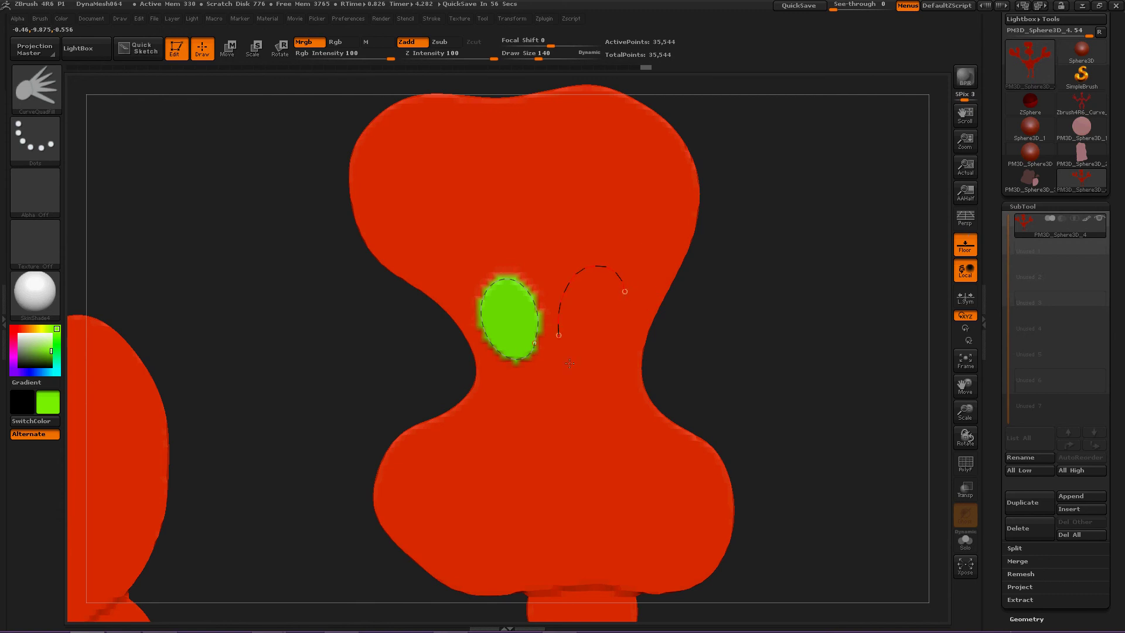
click(611, 277)
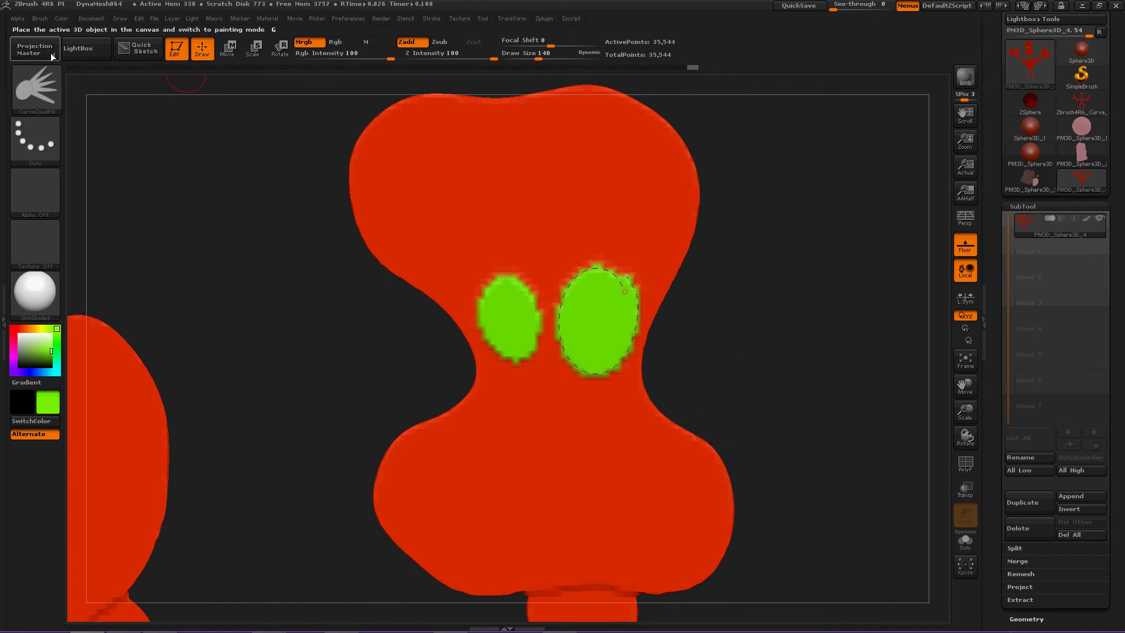
Try a yellow fill for a two-lobed mouth on the lower head.
click(36, 328)
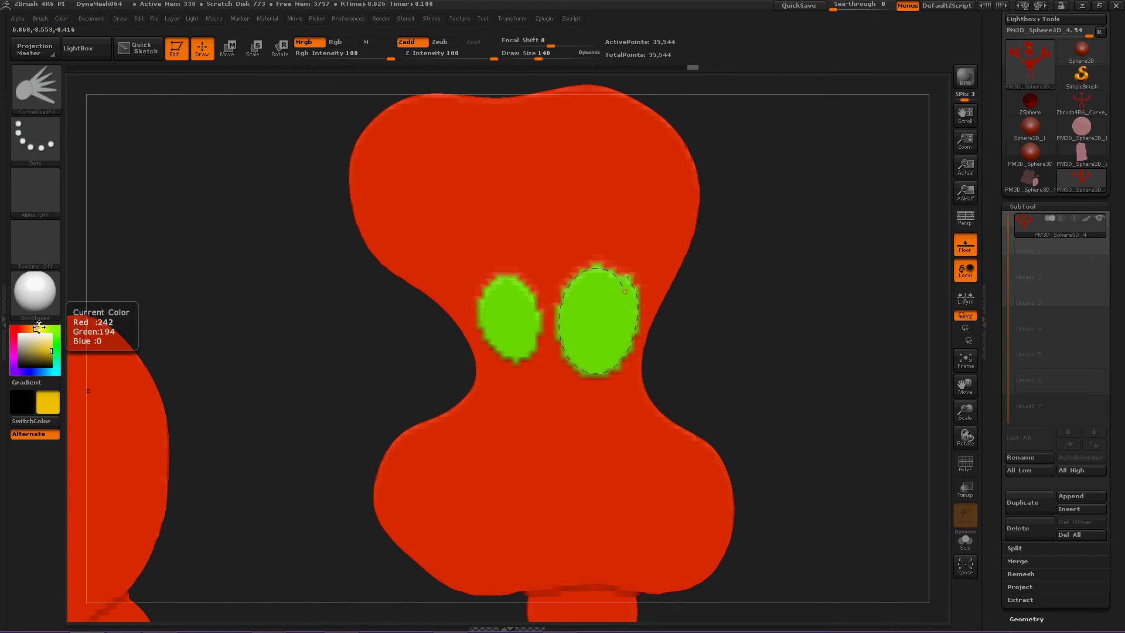
click(44, 328)
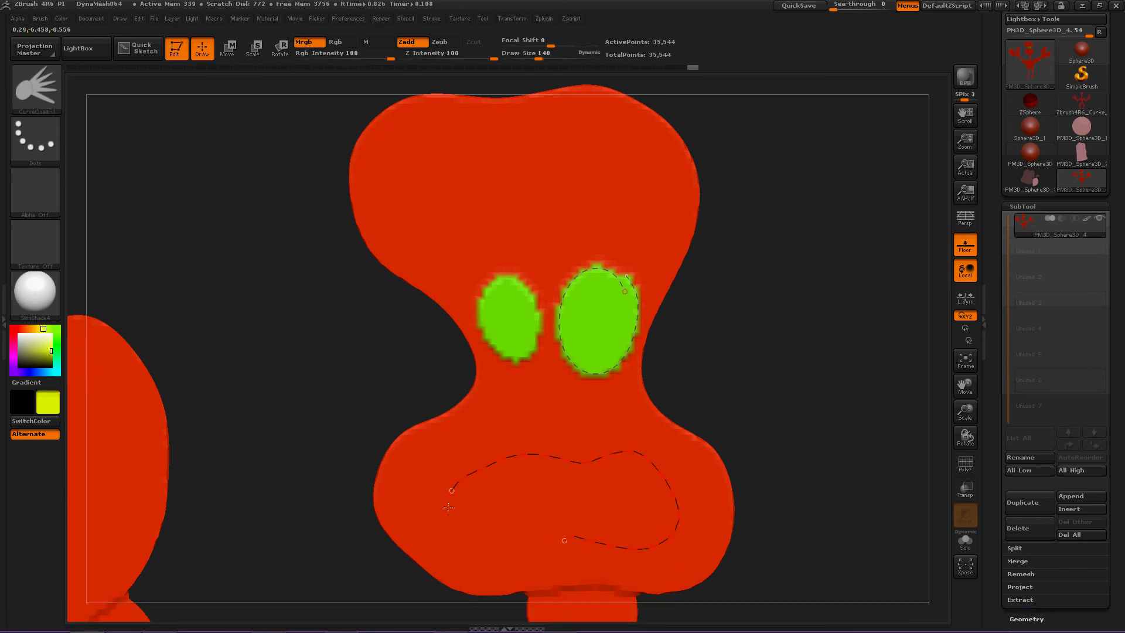
click(581, 514)
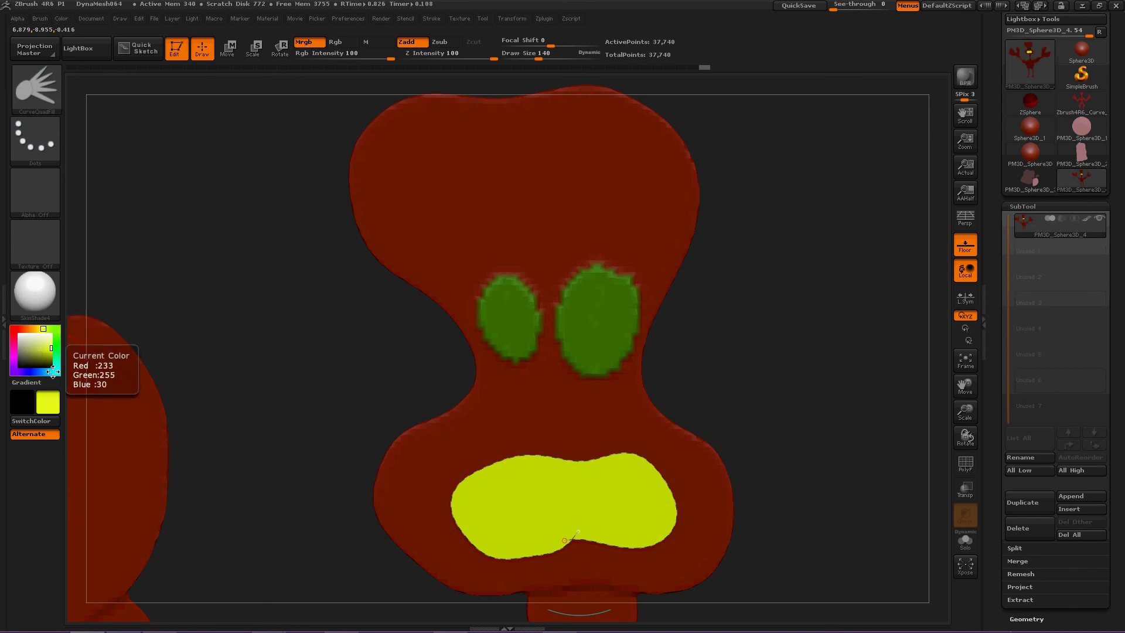
Replace the yellow mouth with a wider two-lobed cyan one on the lower head, then clear the mask and remesh.
click(53, 372)
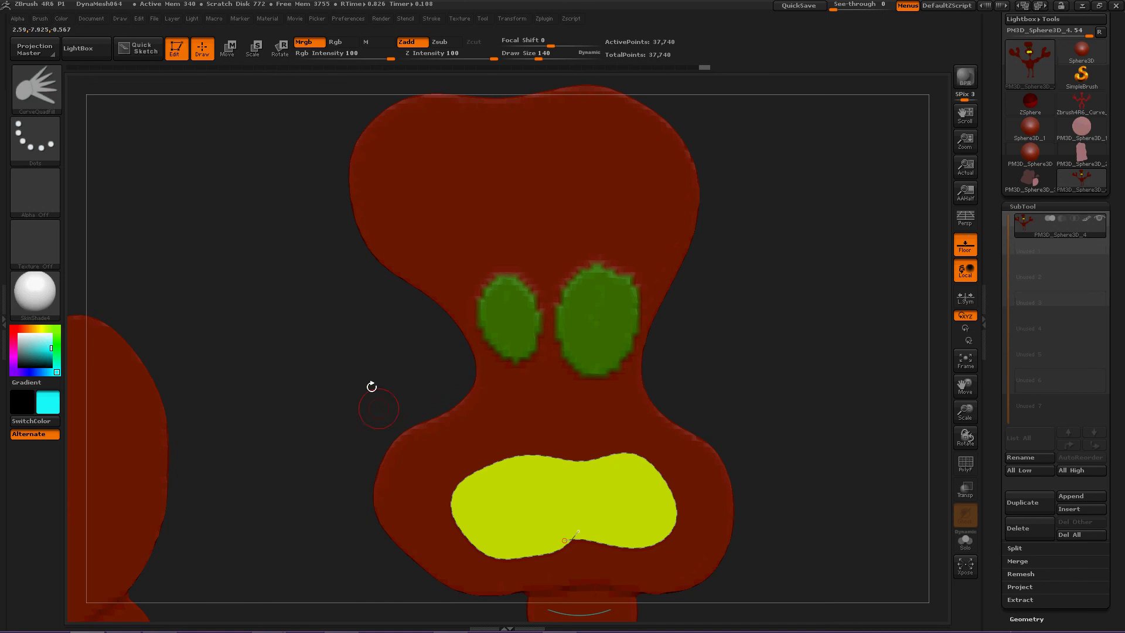
key(ctrl+z)
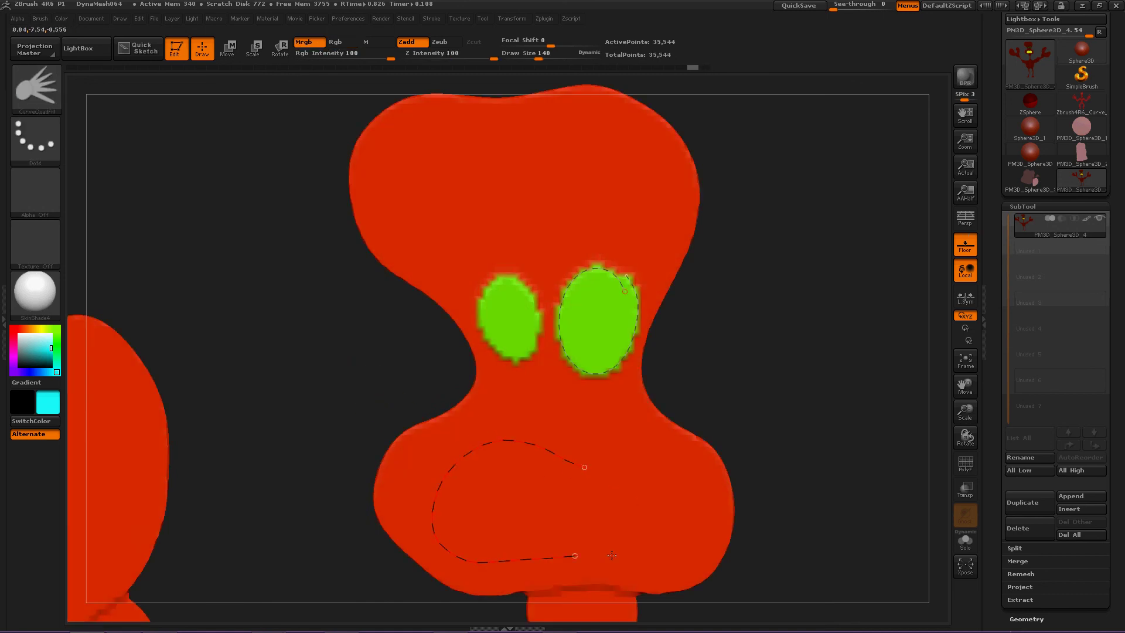
drag(587, 471, 580, 471)
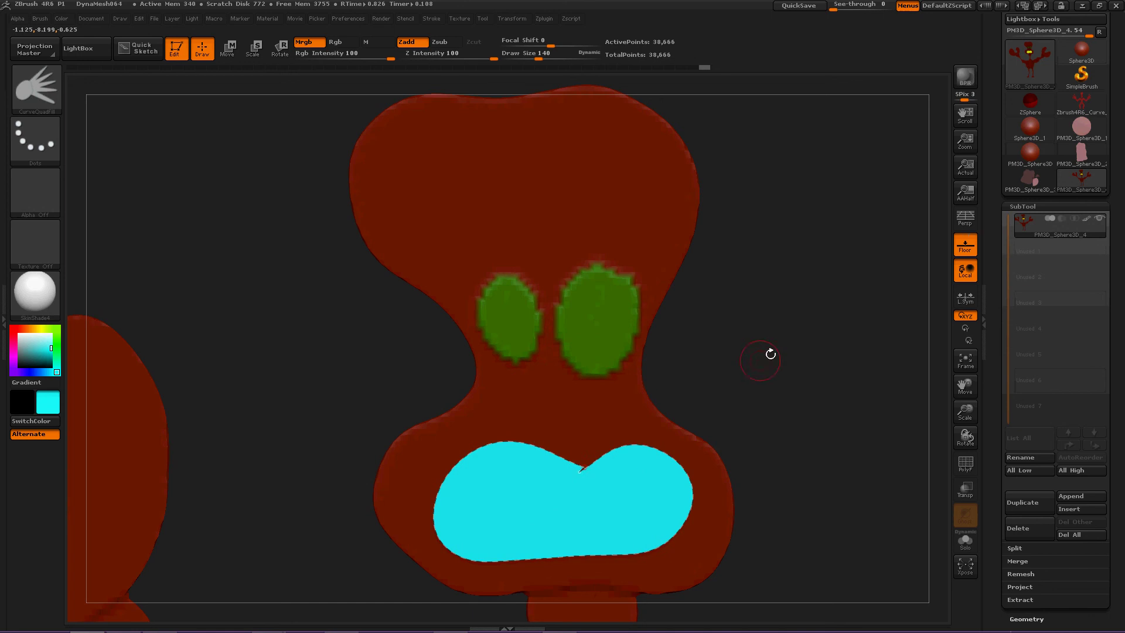
ctrl+drag(819, 312, 829, 419)
ctrl+drag(810, 333, 815, 460)
Choose a dark grey-teal colour and fill a large rounded shoe over each foot, clearing the mask and remeshing after each.
mouse_move(838, 389)
ctrl+right_down()
mouse_move(725, 394)
mouse_move(712, 381)
mouse_move(675, 198)
mouse_move(595, 216)
ctrl+right_up()
alt+right_drag(709, 444, 702, 475)
alt+right_drag(690, 427, 684, 493)
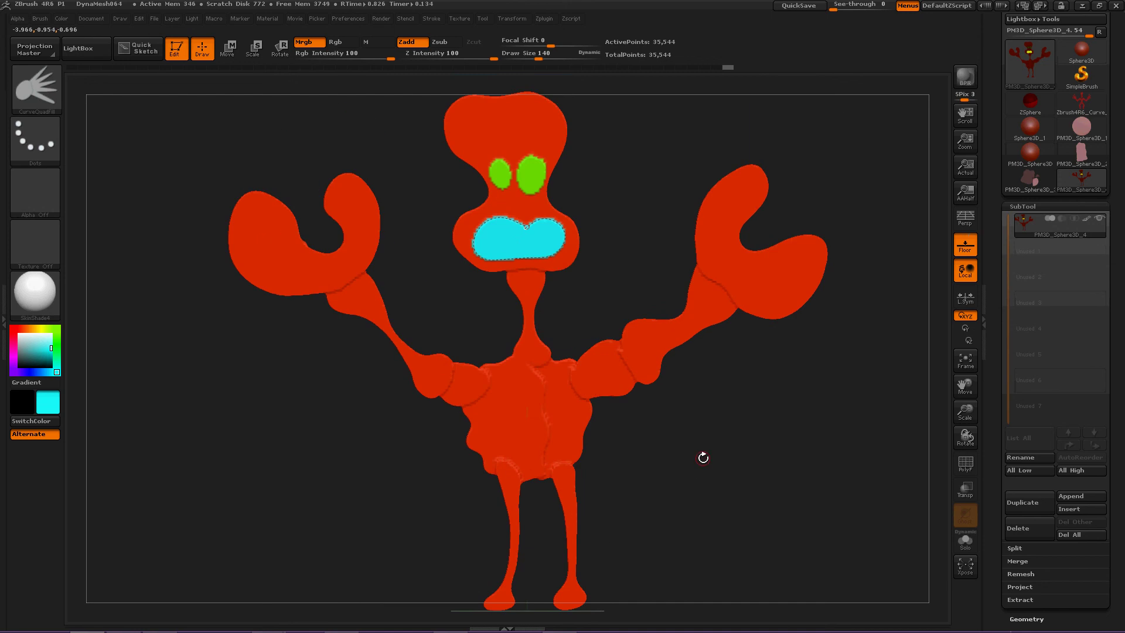
key(ctrl+shift+z)
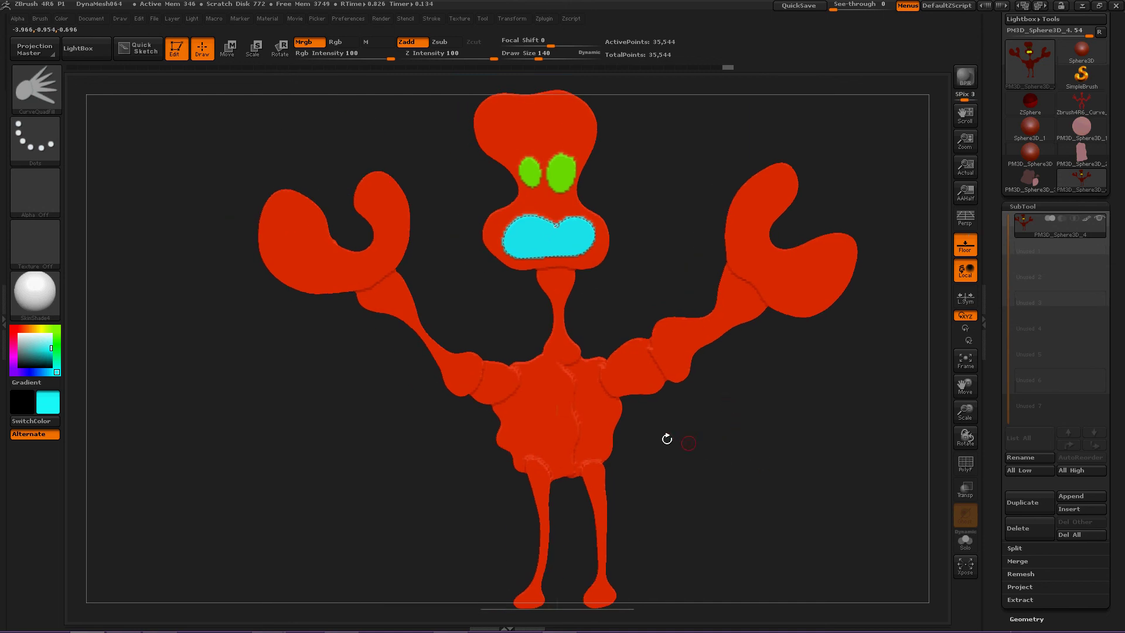
key(ctrl+shift+z)
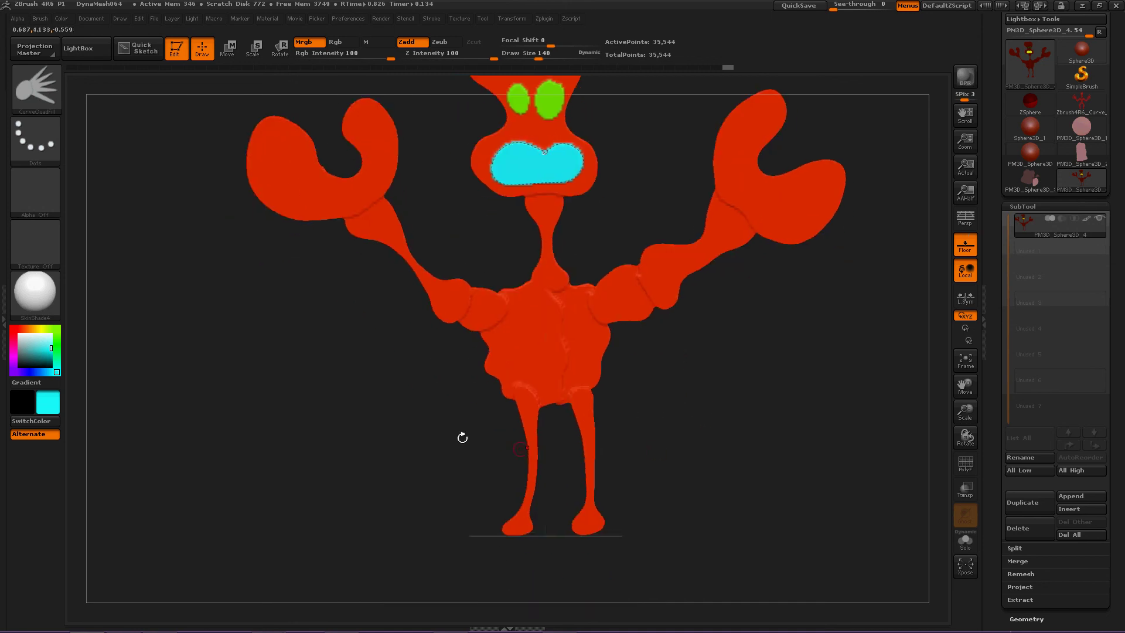
click(18, 367)
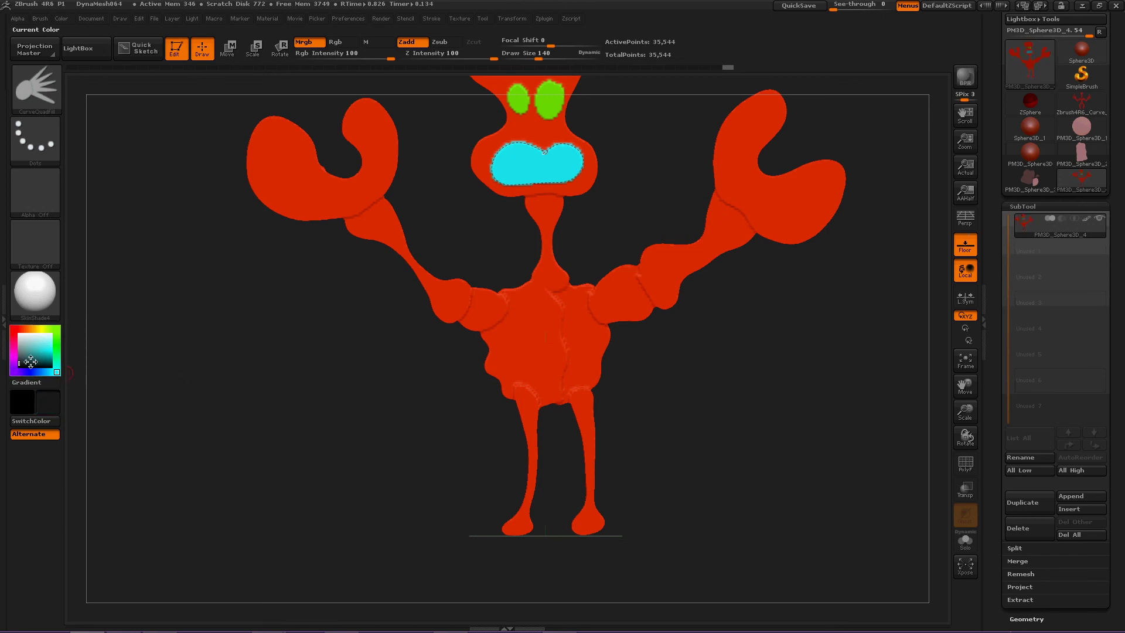
alt+click(19, 355)
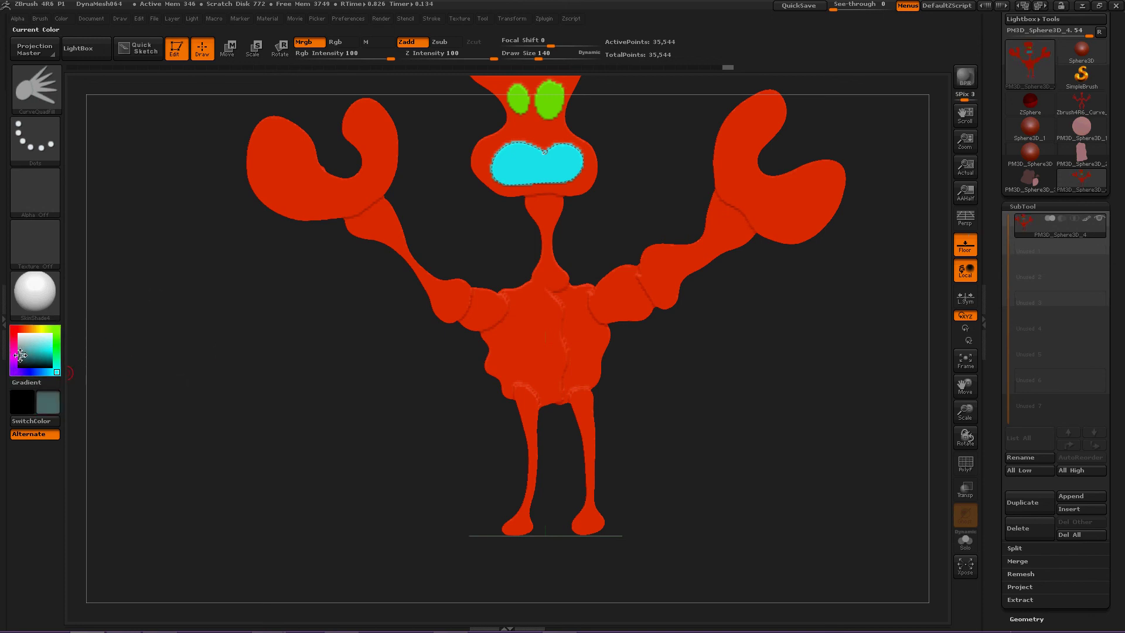
click(574, 499)
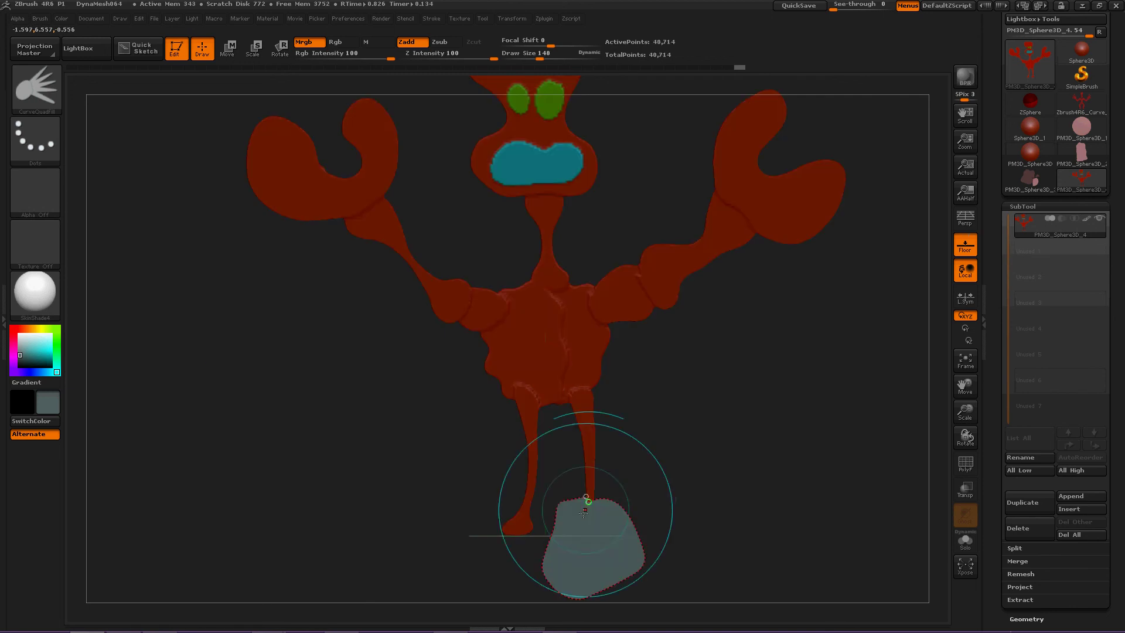
ctrl+drag(402, 510, 428, 542)
click(530, 501)
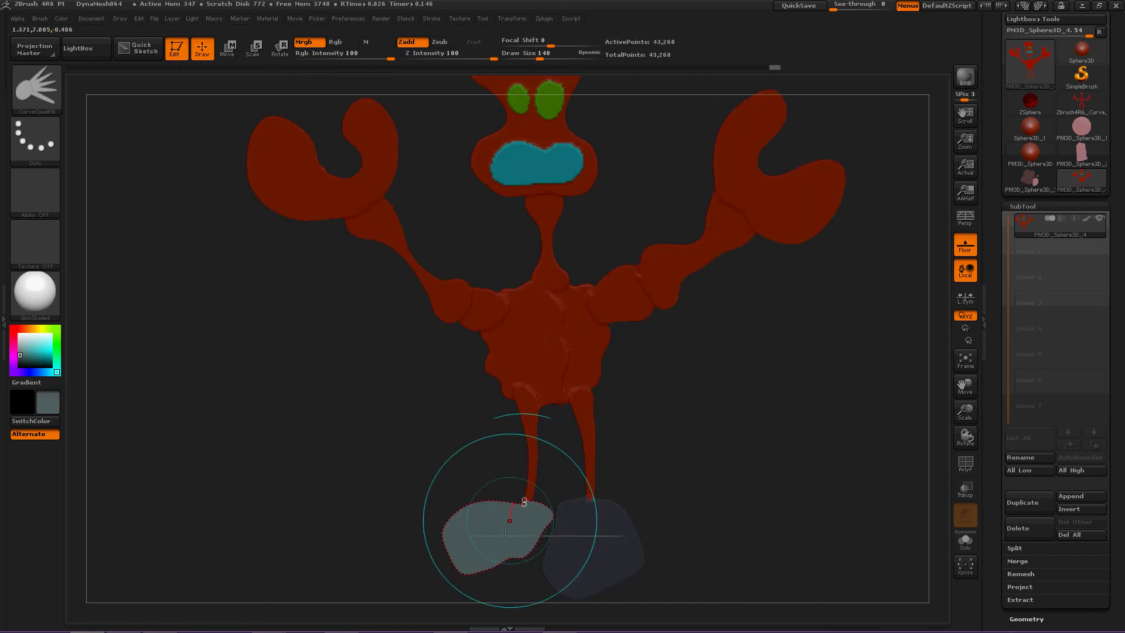
ctrl+drag(397, 439, 371, 431)
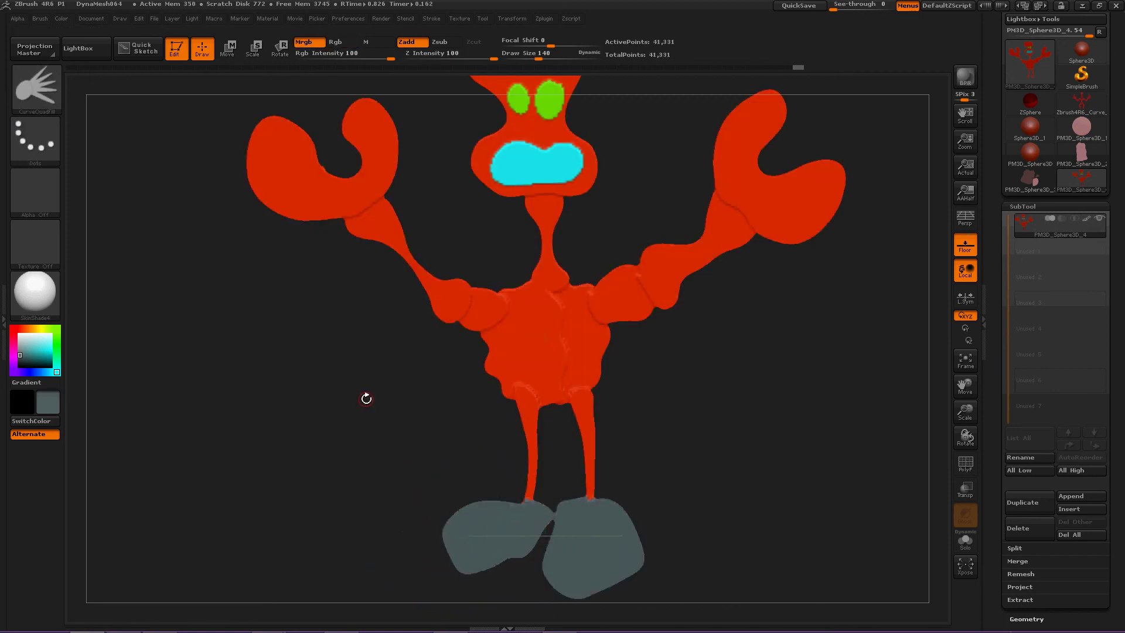
ctrl+right_drag(366, 398, 287, 364)
alt+right_drag(301, 517, 232, 525)
mouse_move(258, 482)
ctrl+right_down()
mouse_move(282, 451)
mouse_move(302, 462)
mouse_move(301, 477)
mouse_move(288, 469)
mouse_move(312, 459)
ctrl+right_up()
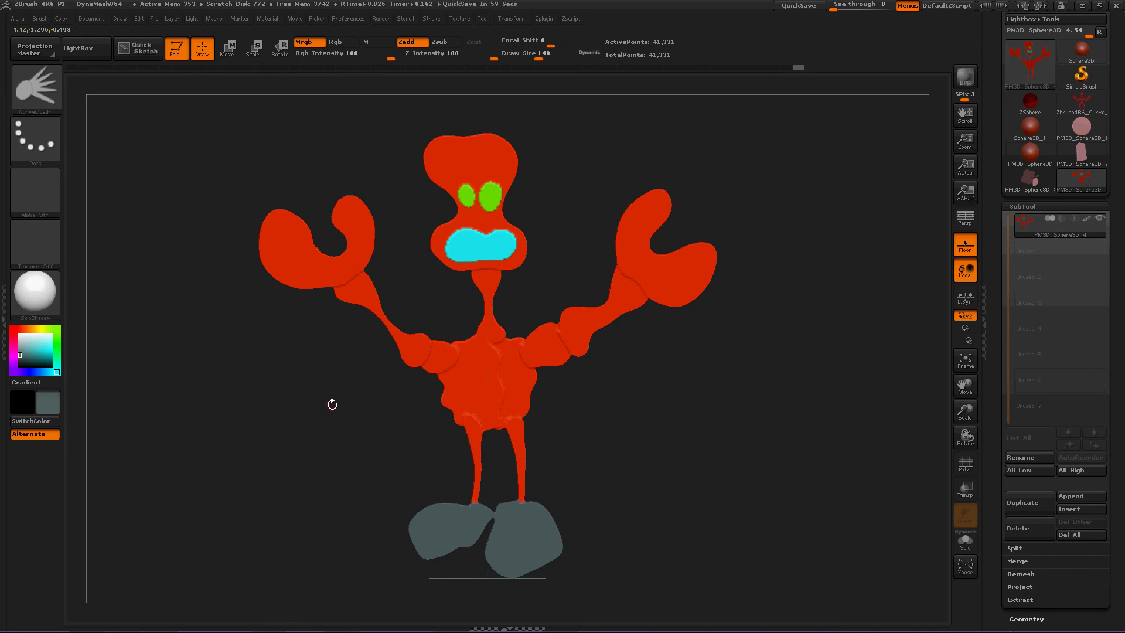
alt+drag(332, 405, 352, 398)
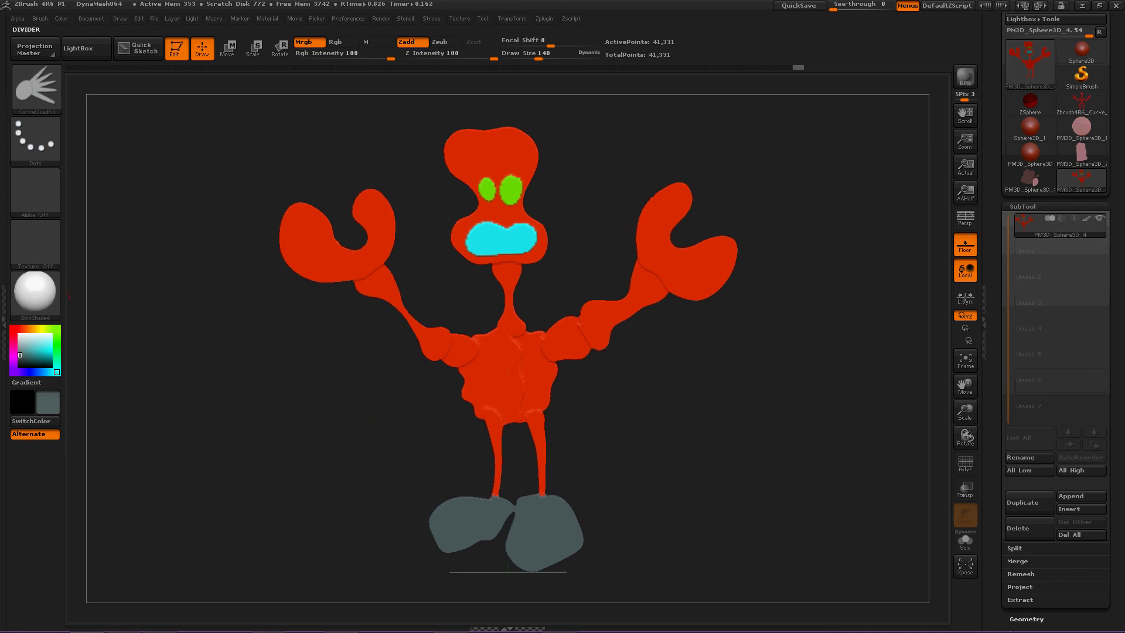